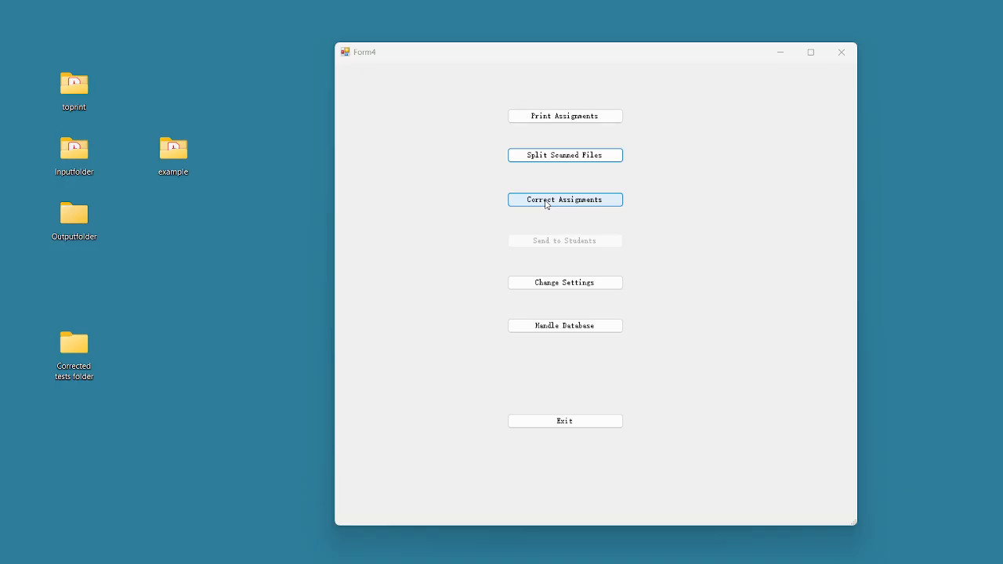
Step: Open assignment correction and confirm the setup with correction in OneNote turned off
click(547, 204)
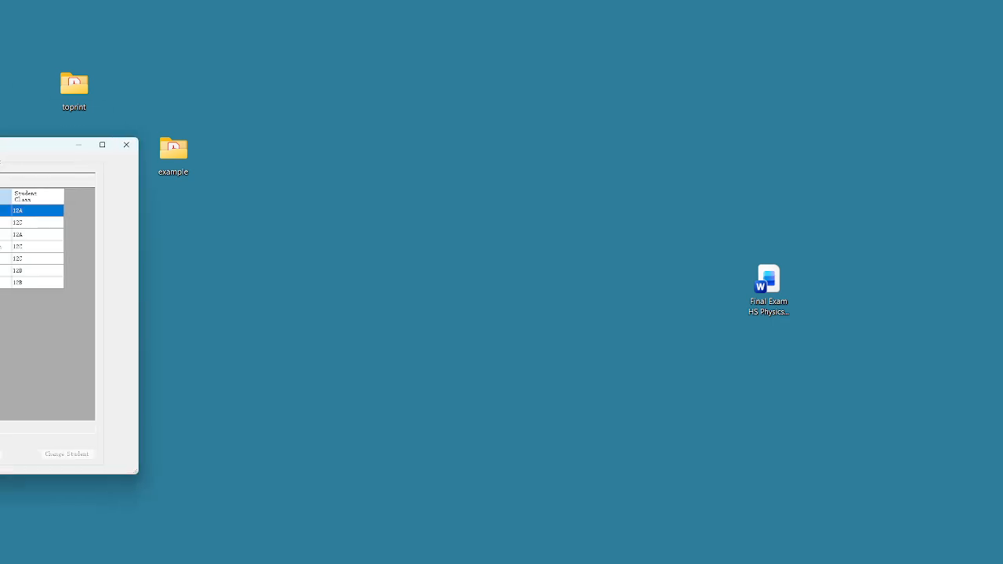
drag(0, 149, 545, 85)
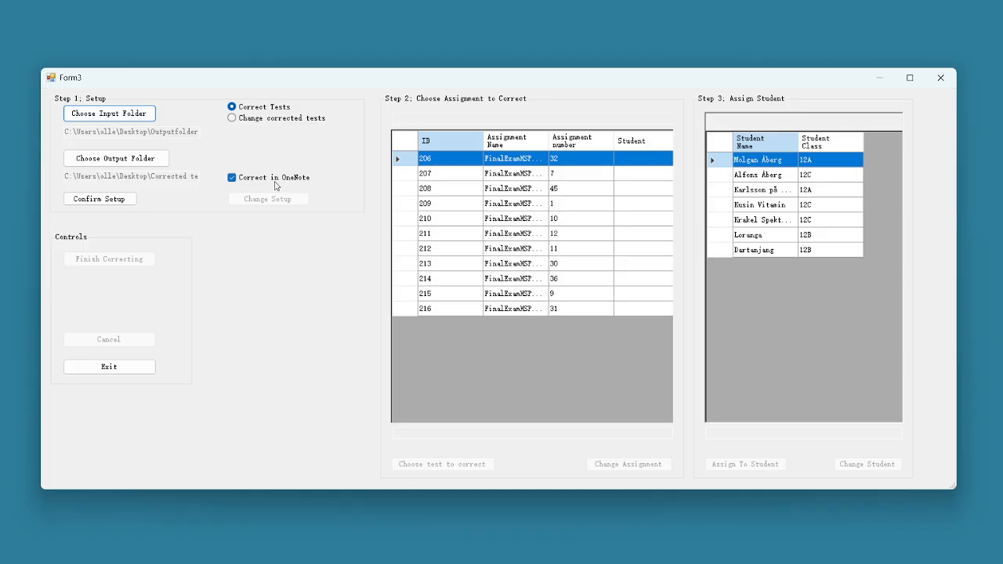
click(232, 178)
click(114, 202)
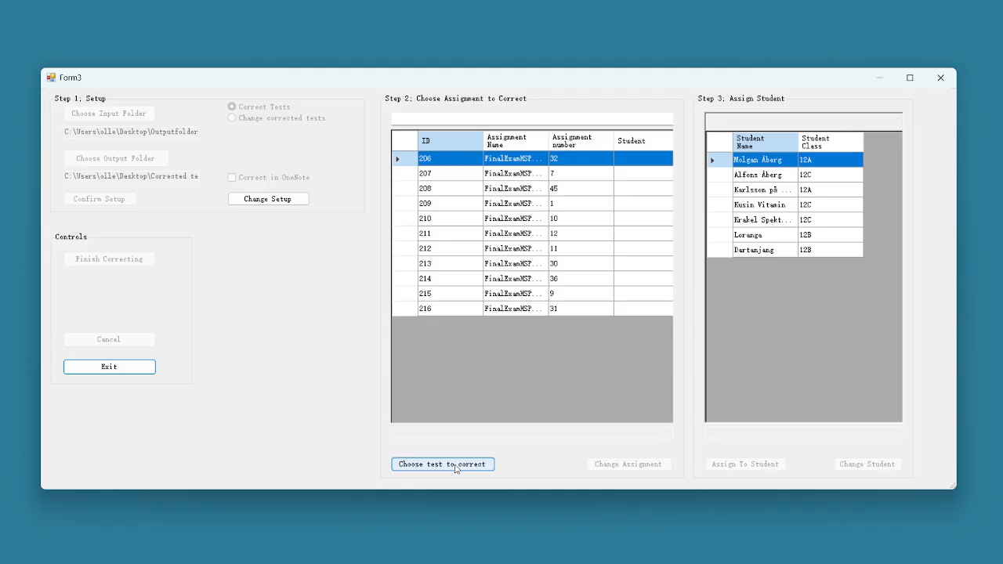
Step: Filter the assignment list by 45 and clear the filter again
click(432, 116)
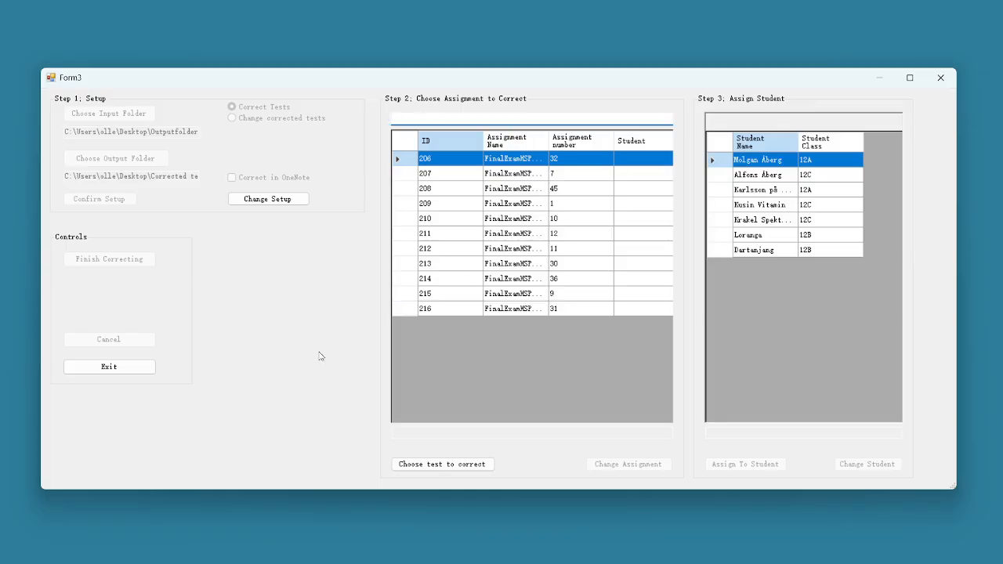
text(45)
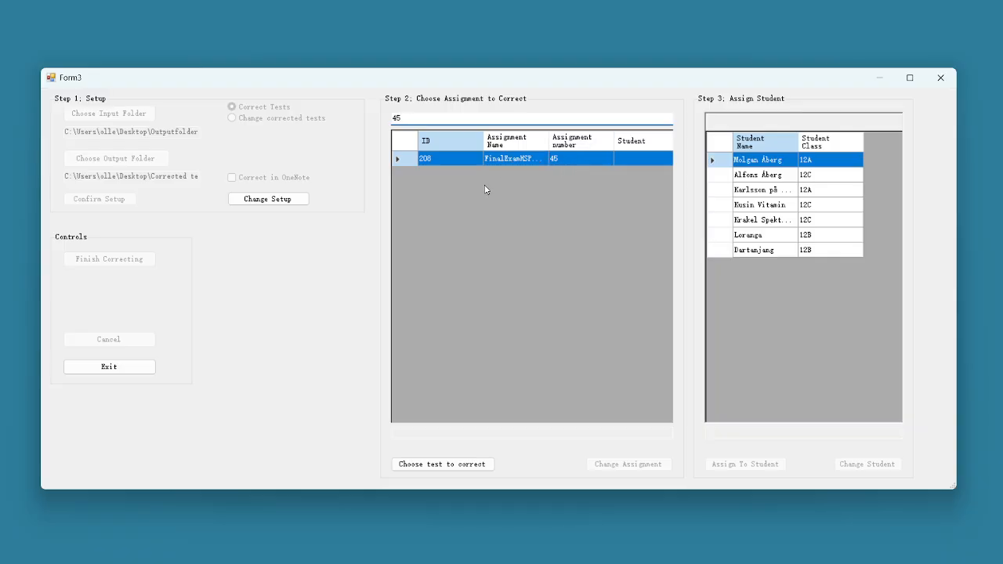
key(BackSpace)
key(BackSpace)
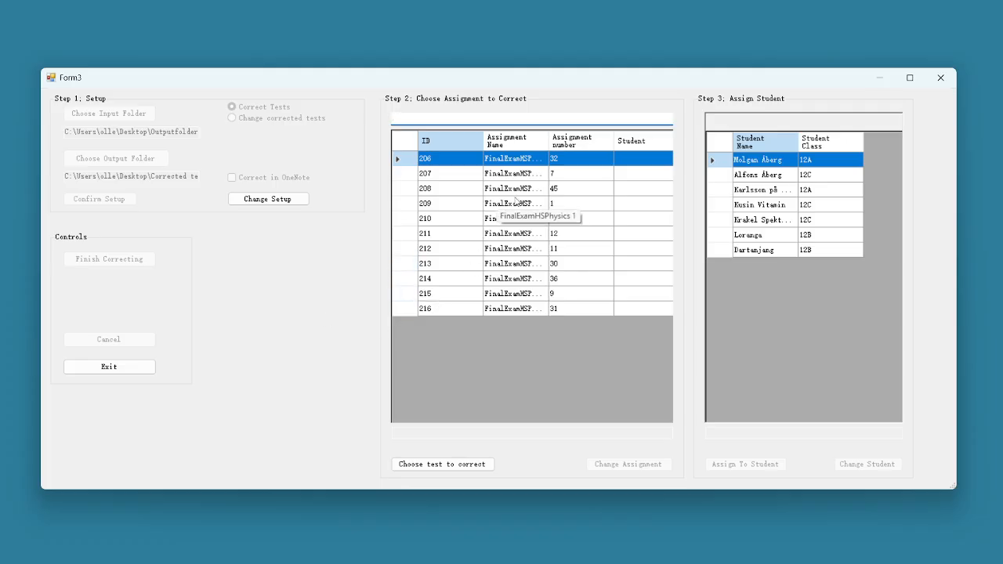
Step: Choose the test with ID 206 to correct, look over its first PDF page and minimise the PDF
click(470, 465)
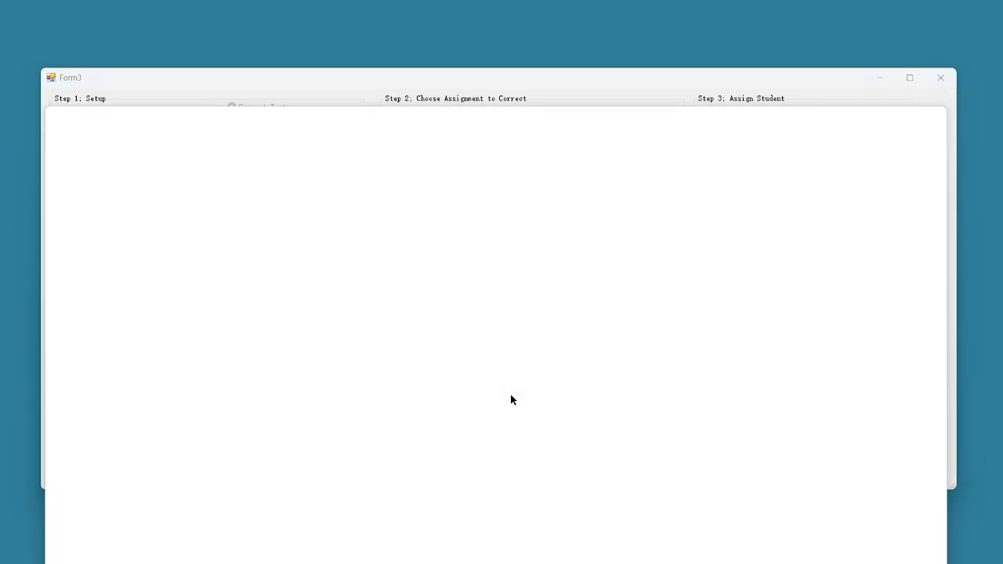
scroll(615, 306, down, 3)
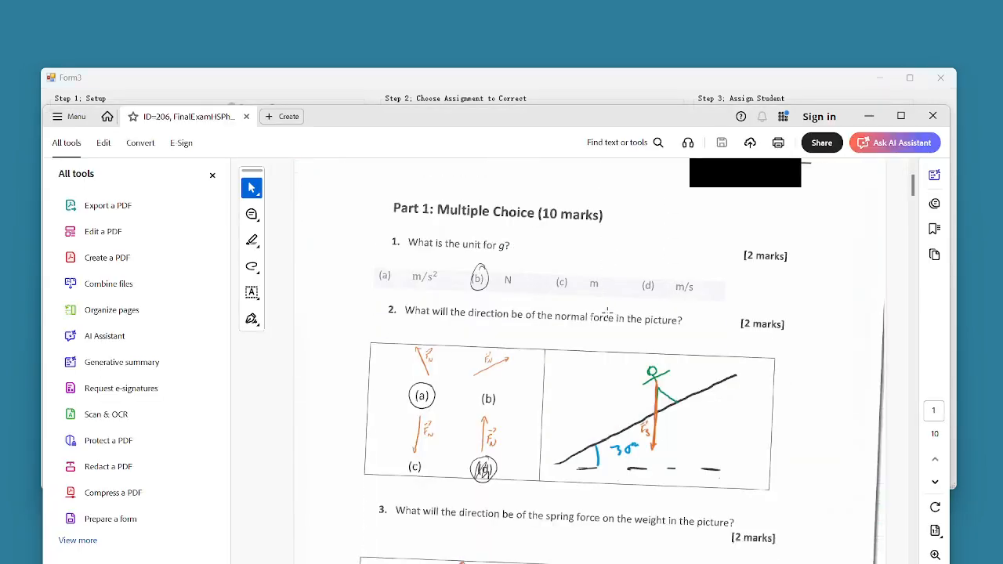
scroll(622, 307, up, 2)
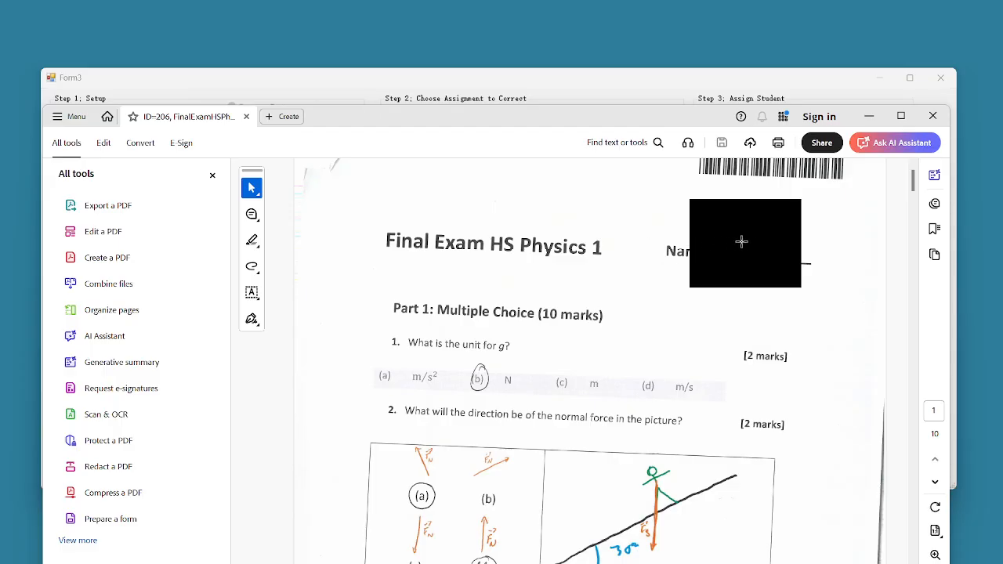
click(871, 117)
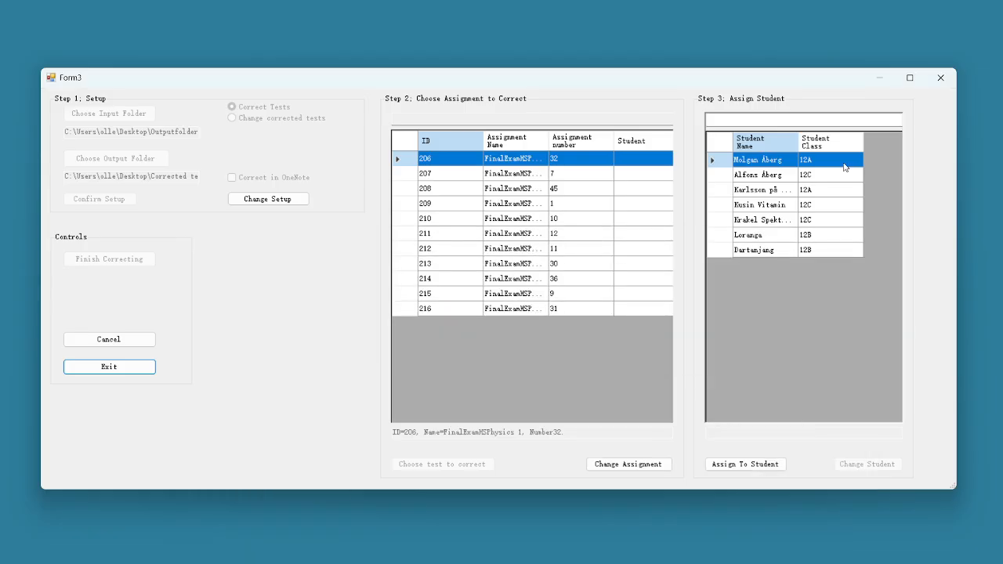
Step: Assign test 206 to the fifth listed student, in class 12C, and finish correcting it with its PDF closed
click(783, 221)
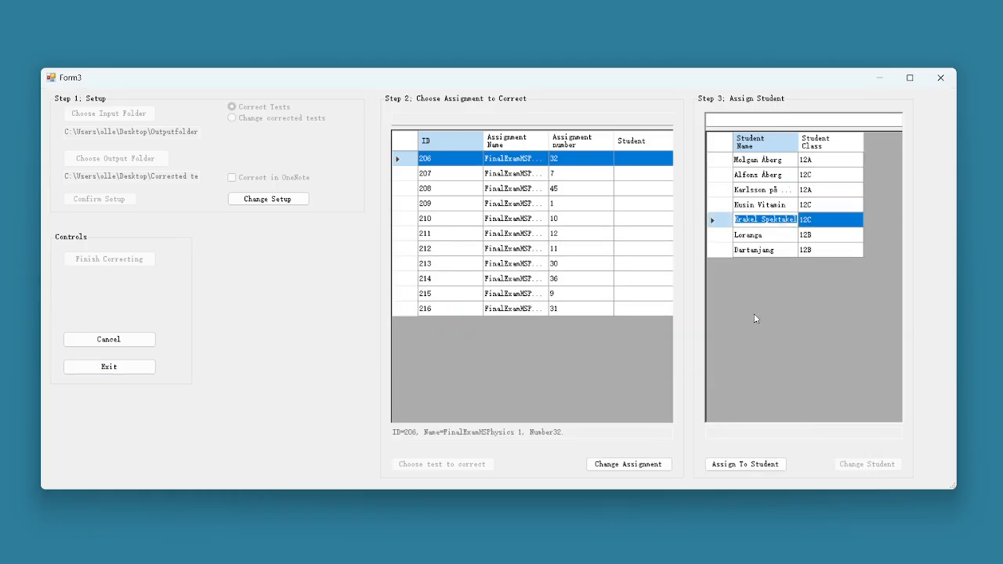
click(753, 467)
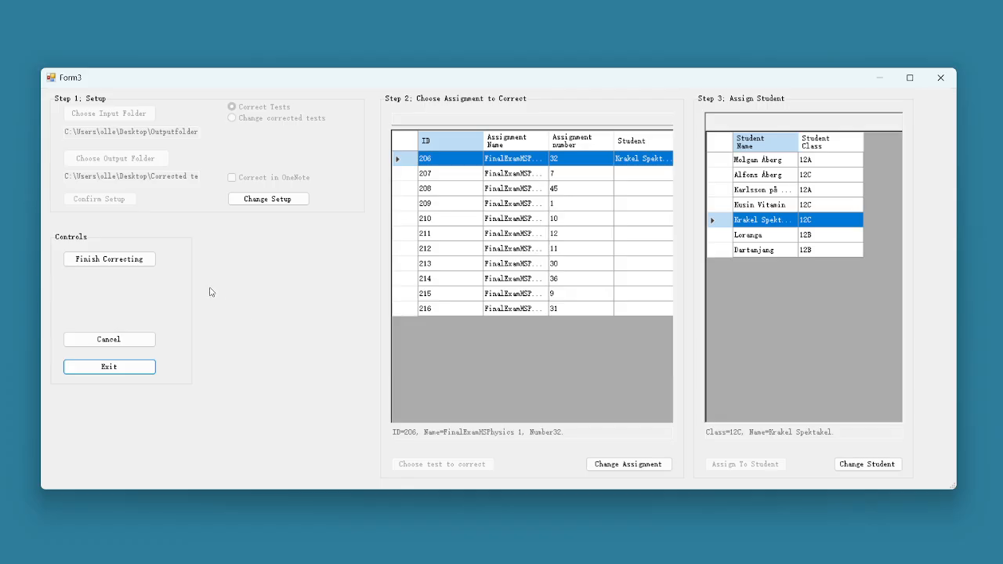
click(138, 263)
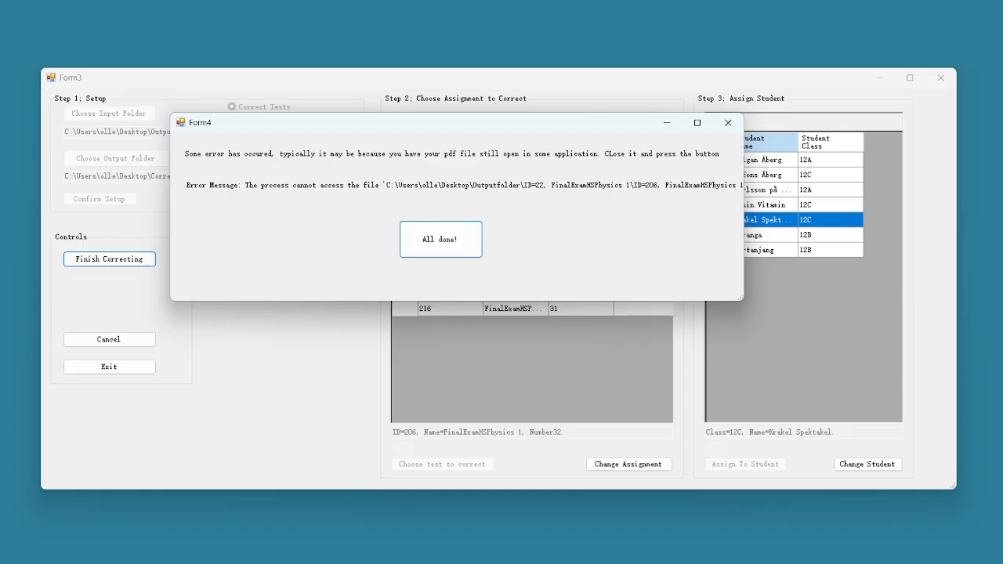
click(734, 555)
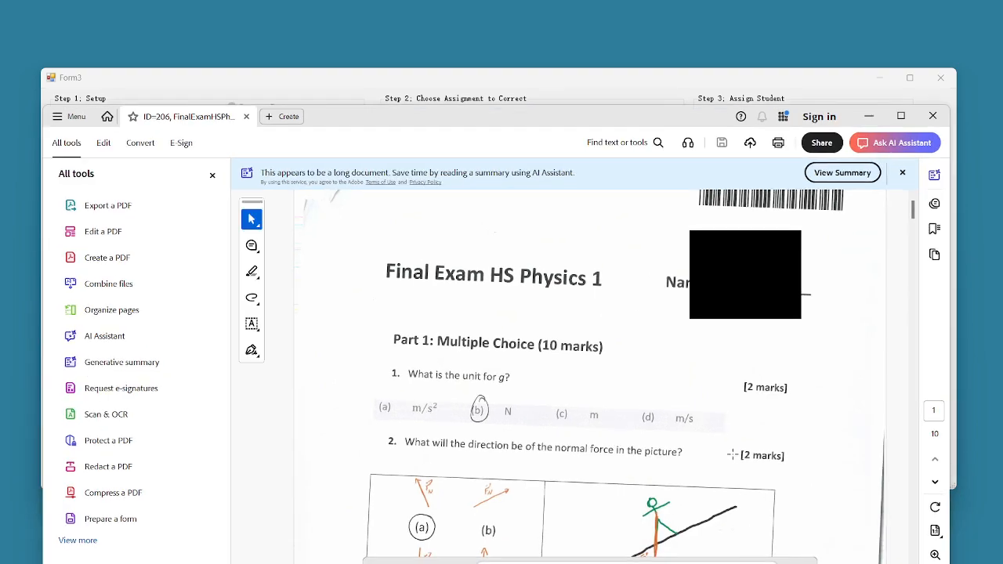
click(932, 116)
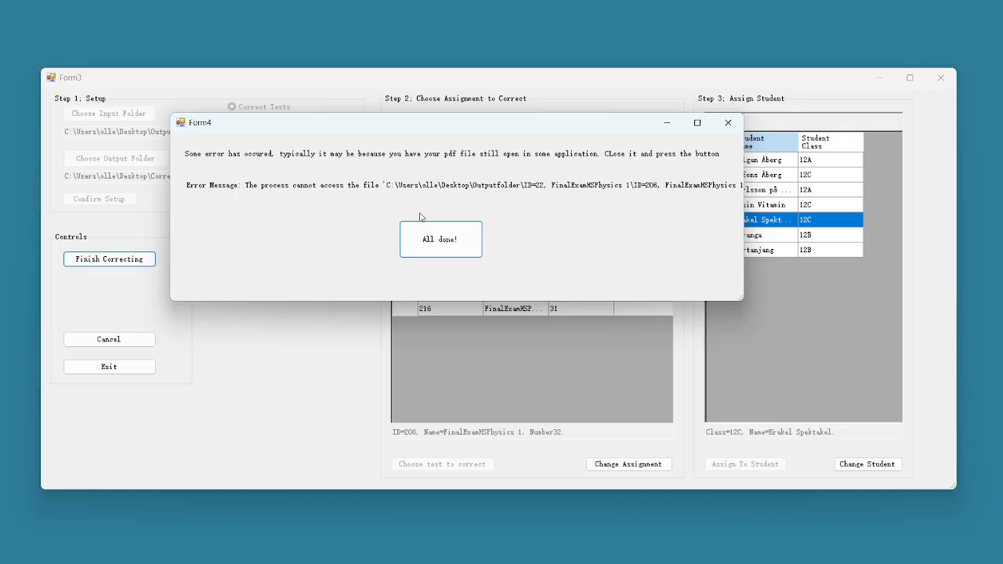
click(443, 245)
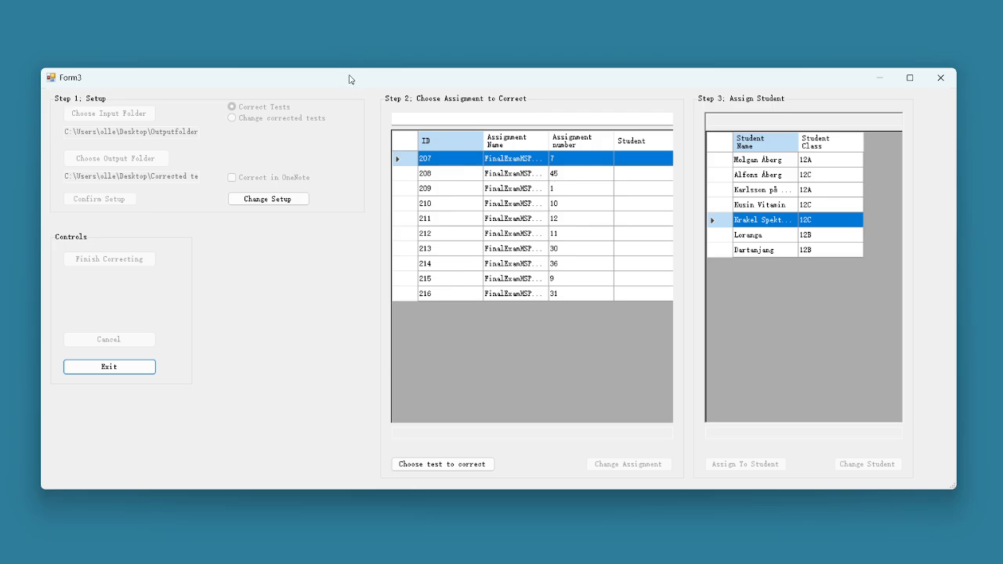
Step: Uncover the desktop folders and open the student's folder inside 12C in the Corrected tests folder
drag(350, 79, 434, 67)
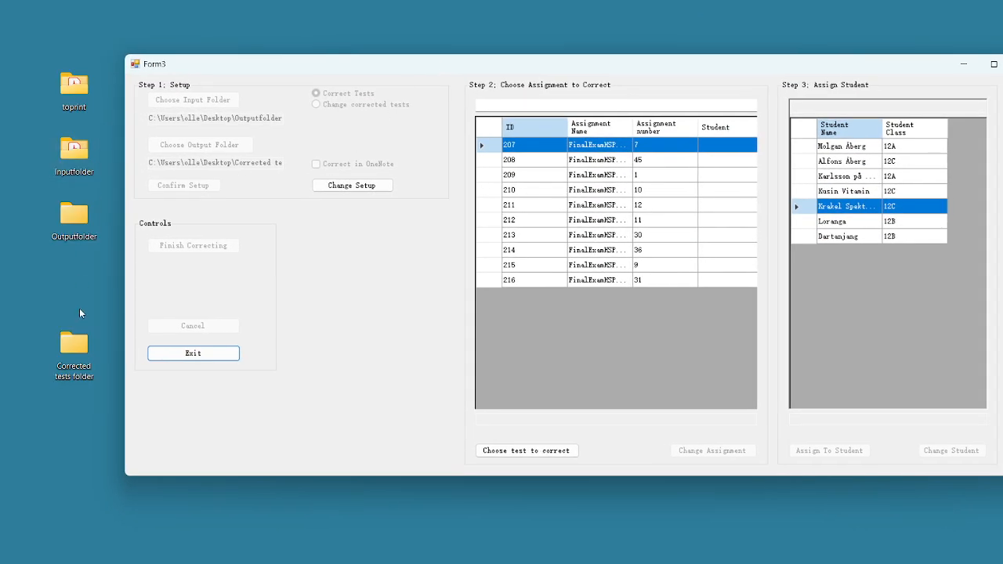
click(84, 348)
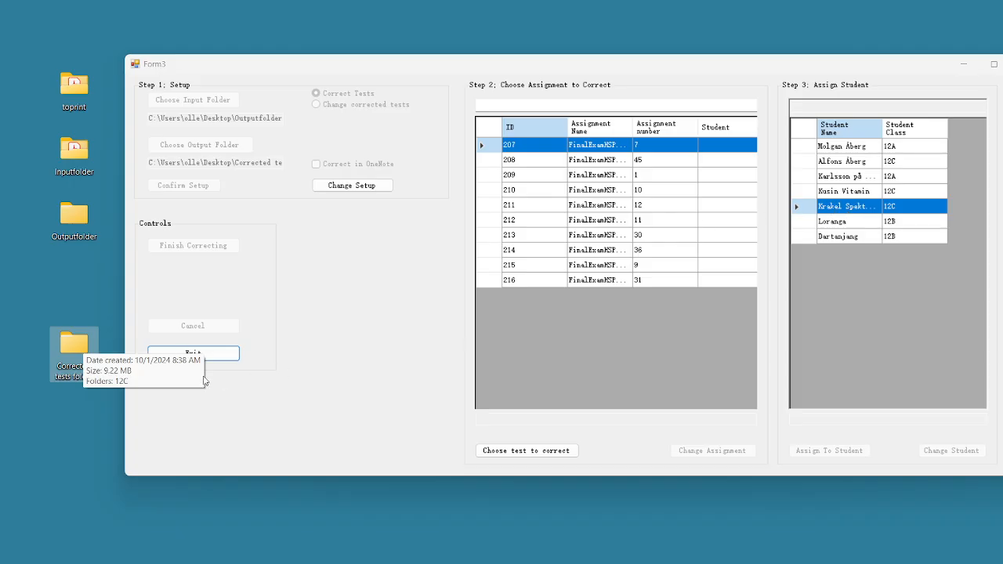
double_click(78, 345)
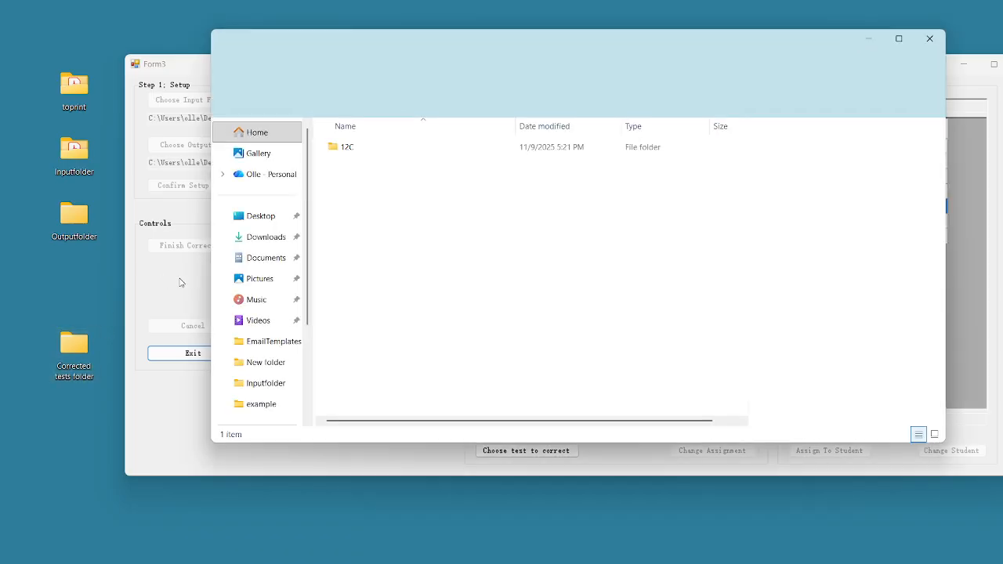
click(357, 151)
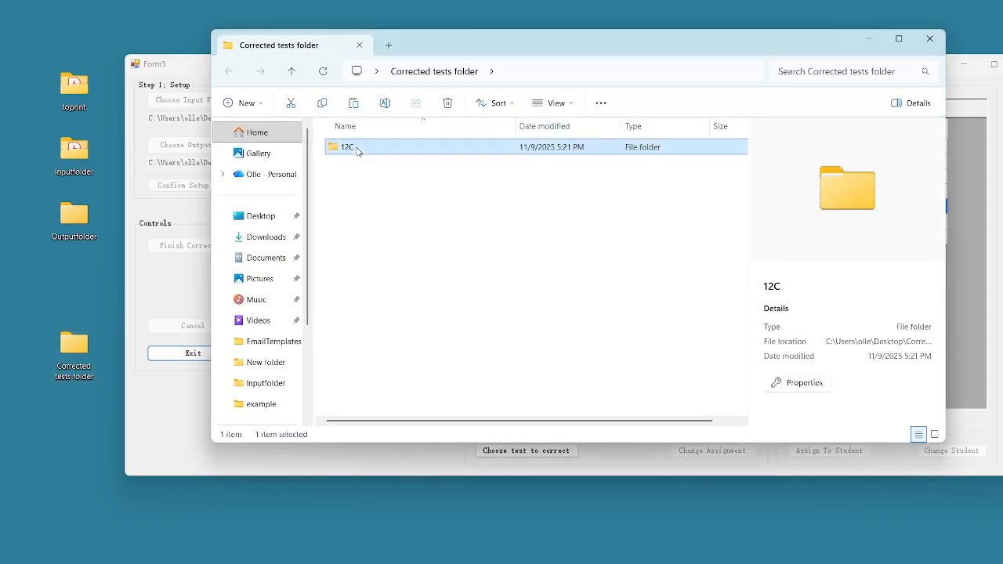
double_click(356, 149)
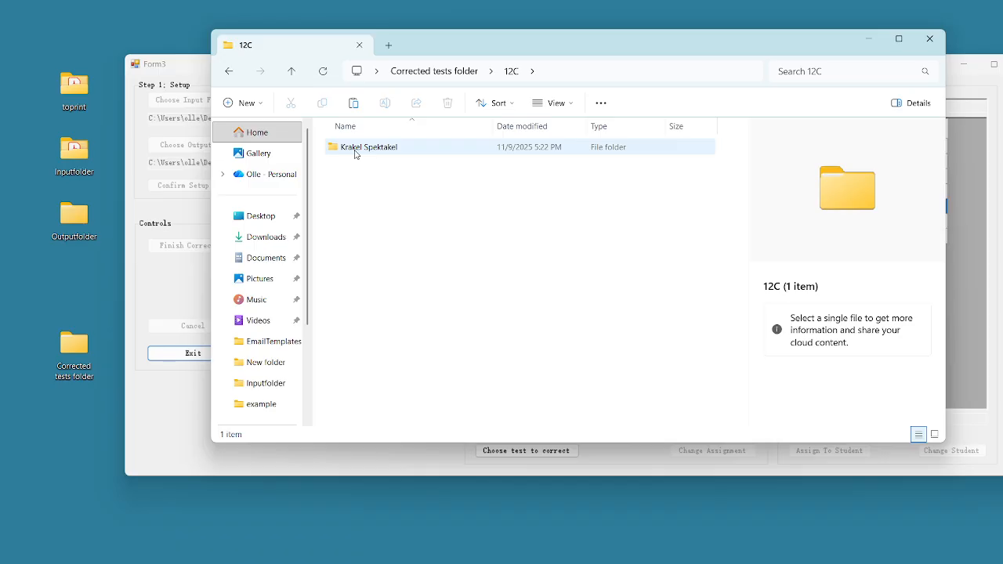
double_click(355, 149)
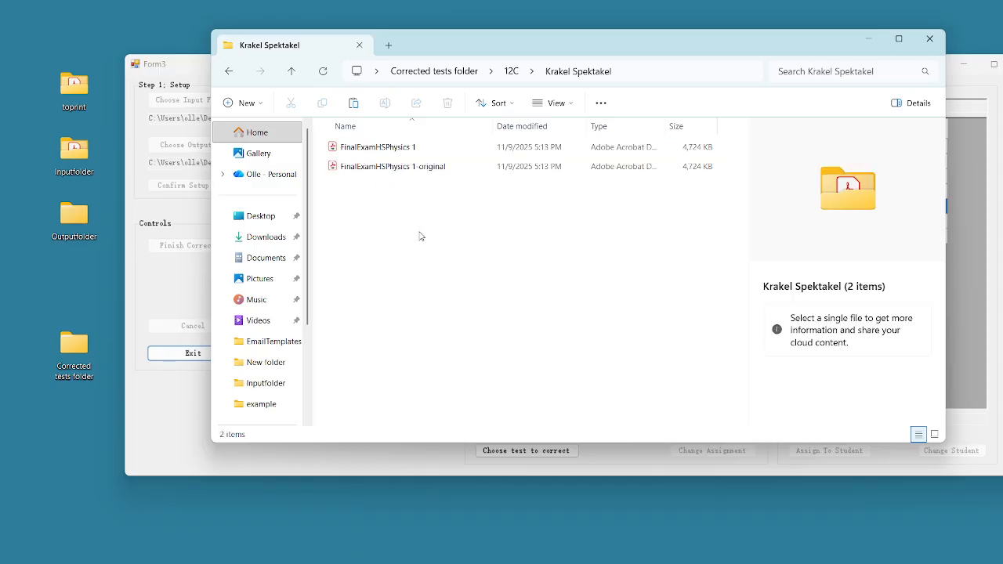
Step: Compare the details of FinalExamHSPhysics 1 and FinalExamHSPhysics 1-original, and close the folder window
click(395, 149)
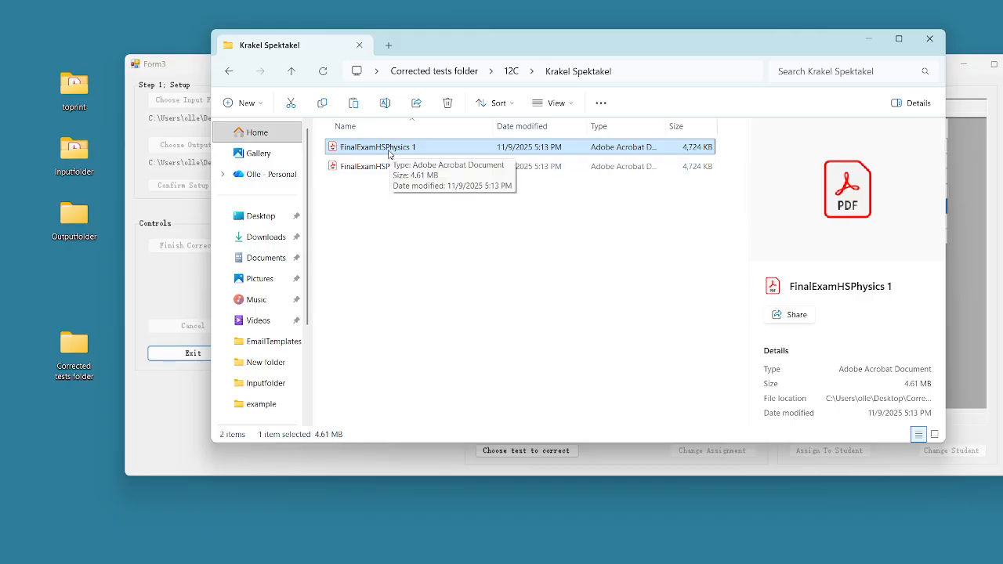
click(389, 166)
click(389, 148)
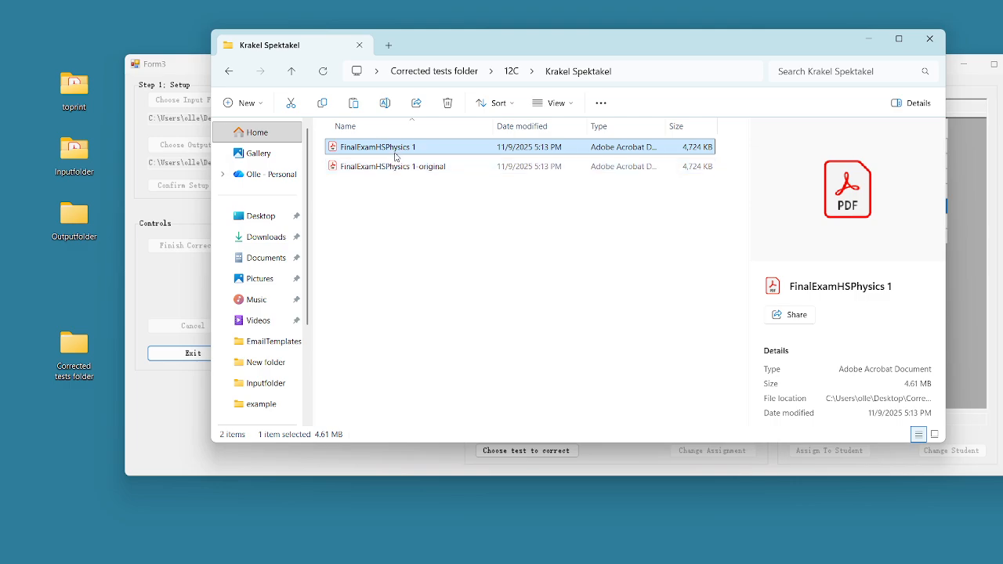
click(396, 167)
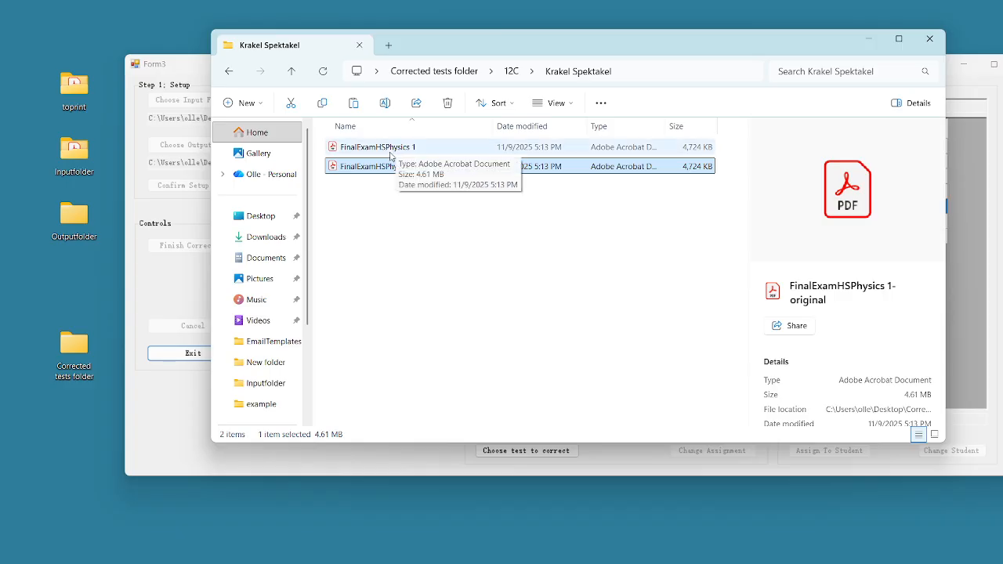
click(381, 152)
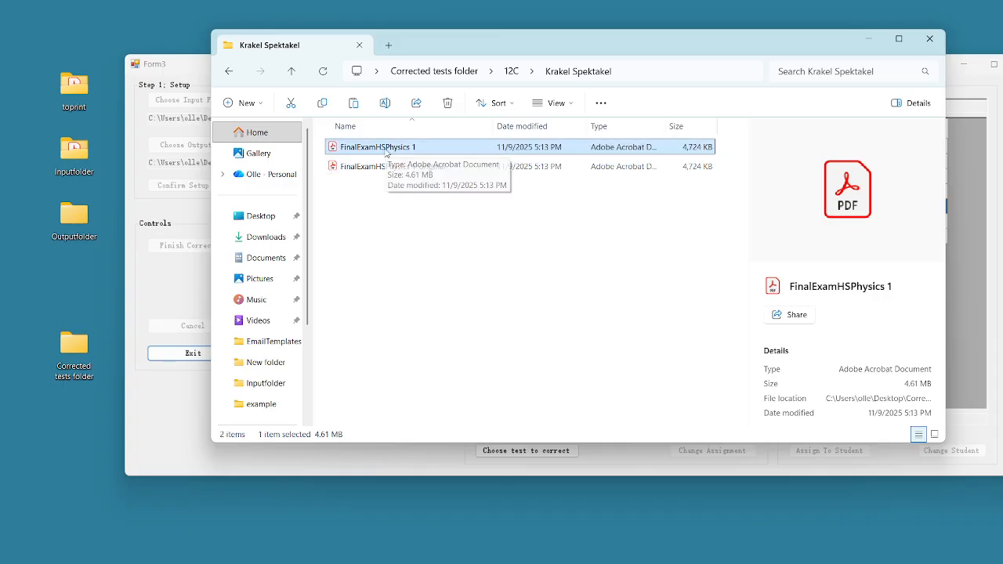
click(384, 169)
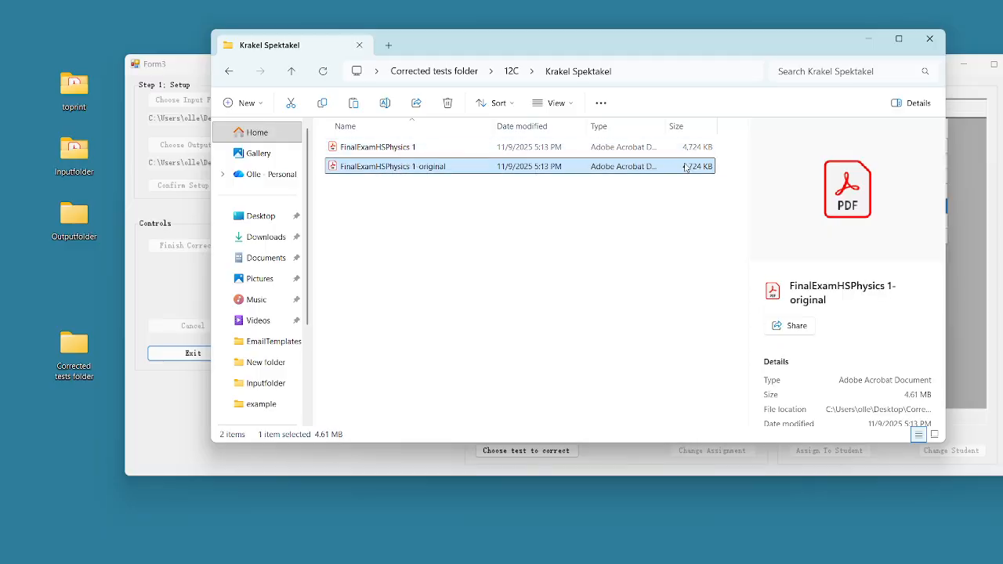
click(924, 45)
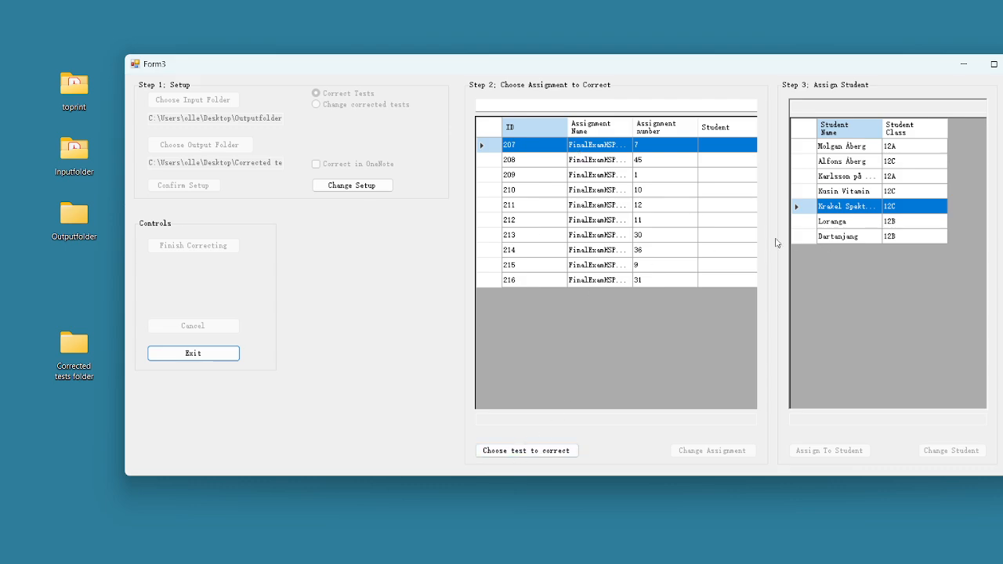
Step: Reopen the setup, check the corrected tests list, and confirm Correct Tests mode with correction in OneNote enabled
click(367, 189)
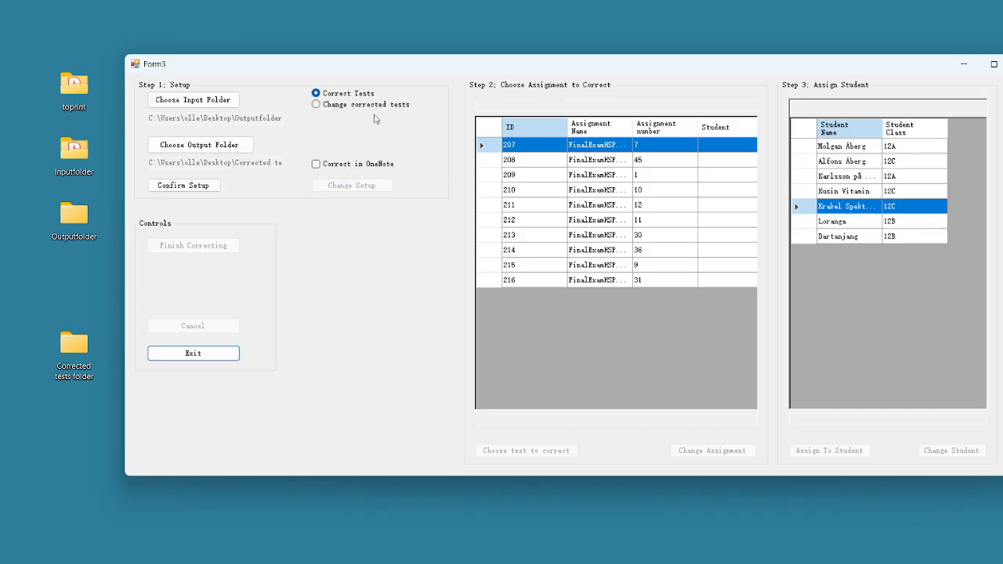
click(374, 105)
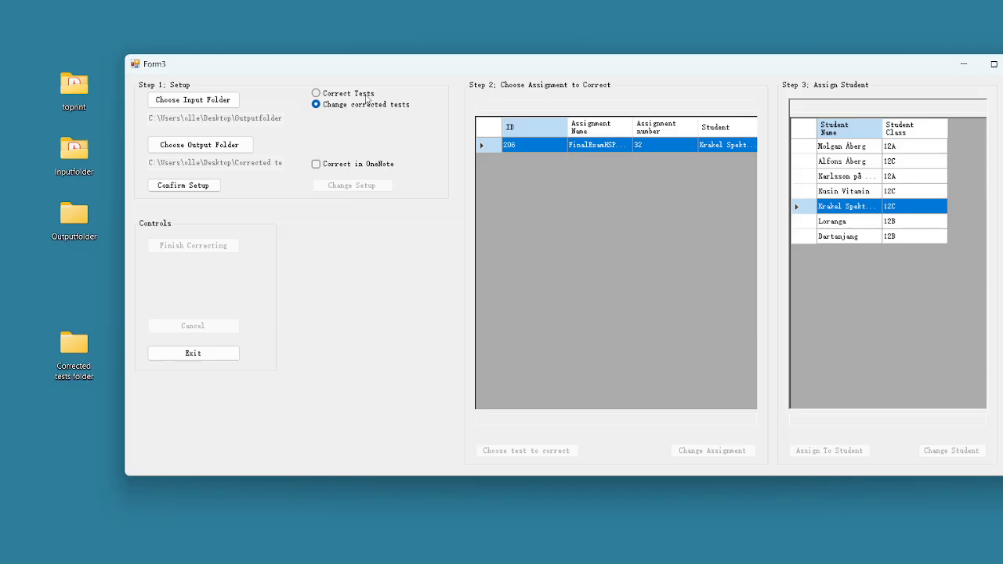
click(367, 95)
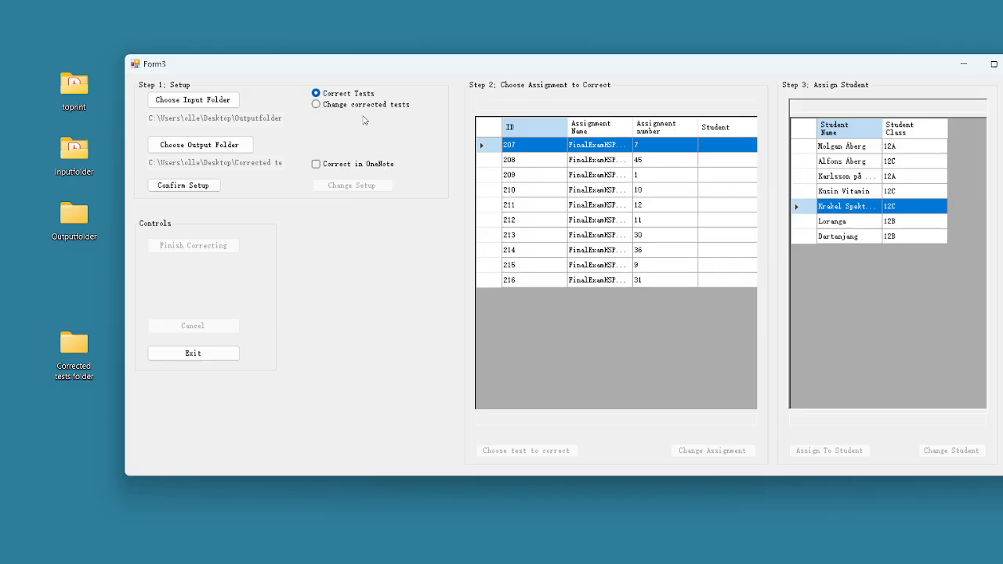
click(369, 164)
click(200, 186)
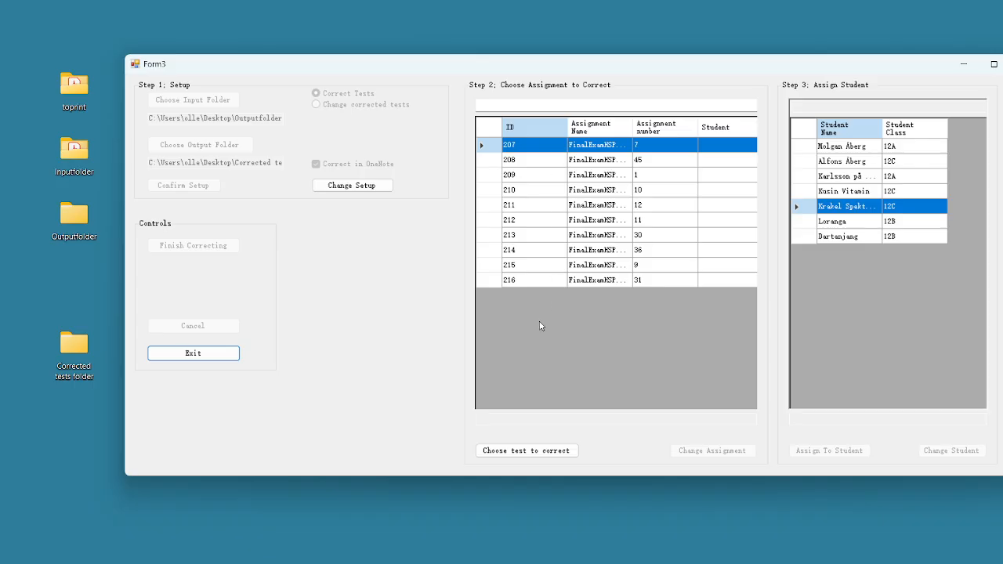
Step: Choose the test with ID 207 to correct and examine its first exam page in OneNote
click(545, 452)
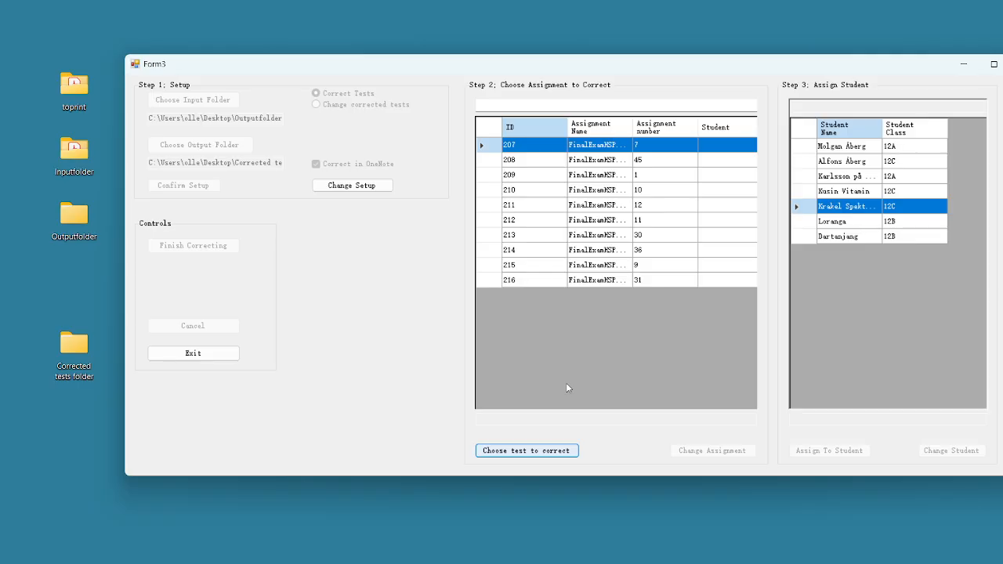
double_click(589, 148)
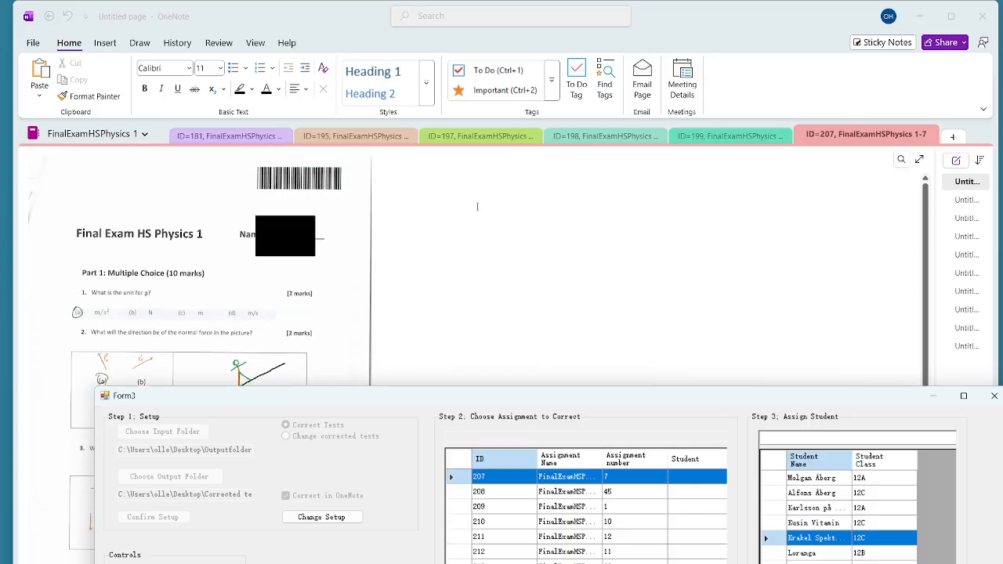
click(413, 222)
scroll(413, 222, down, 2)
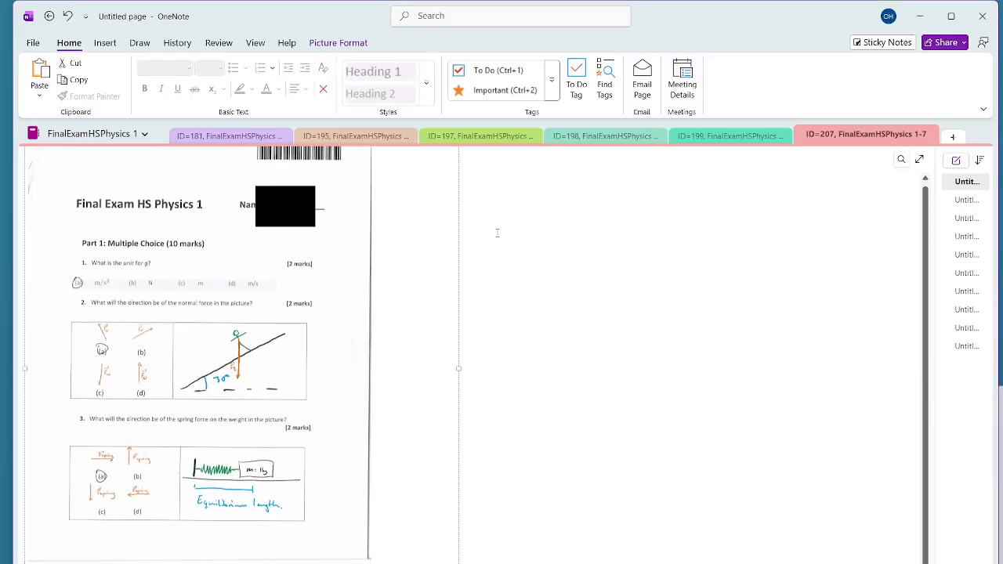
Step: Examine the third page and the first page of the ID 207 exam, and deselect the page image
click(968, 217)
click(967, 181)
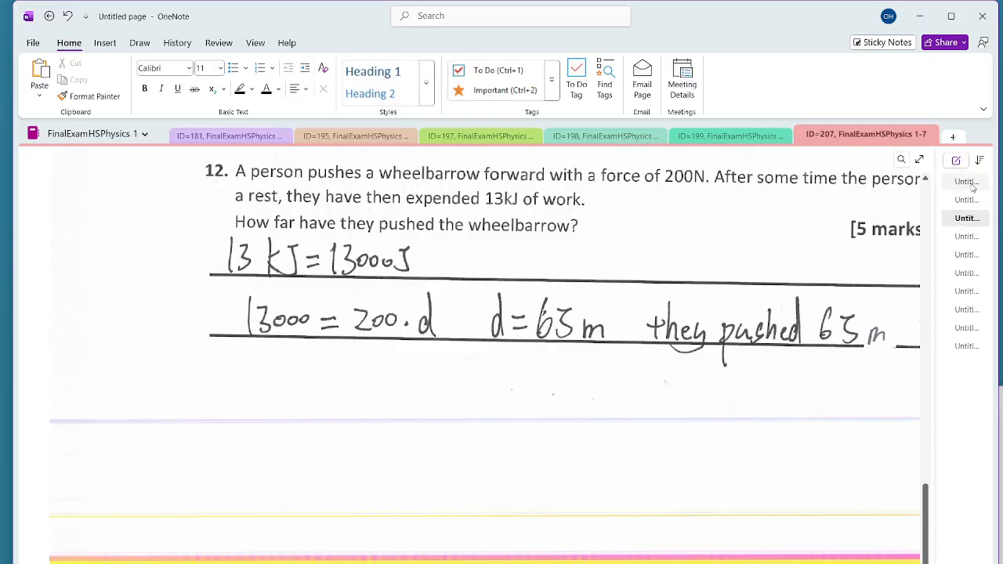
scroll(577, 246, up, 2)
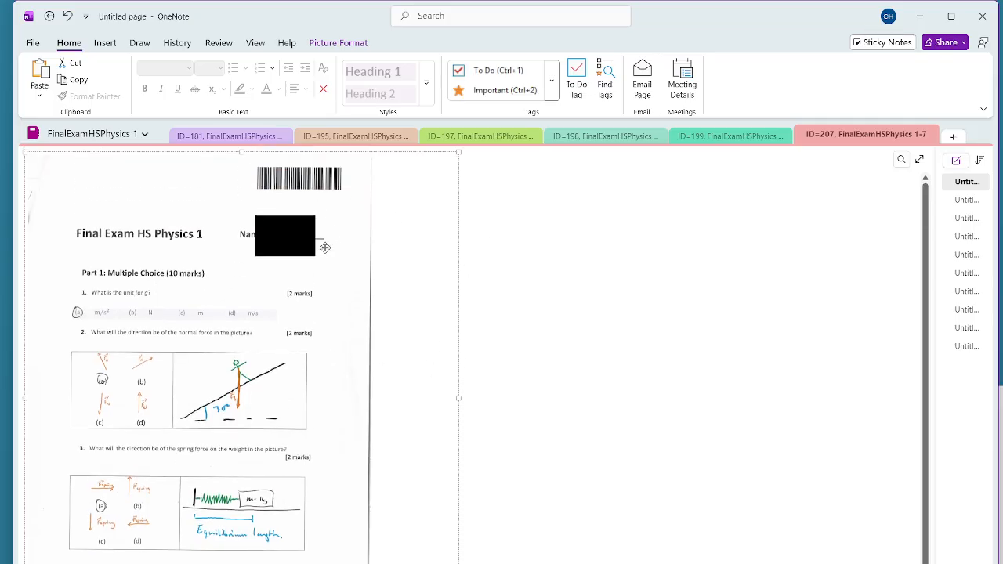
scroll(366, 262, down, 1)
scroll(366, 262, down, 1)
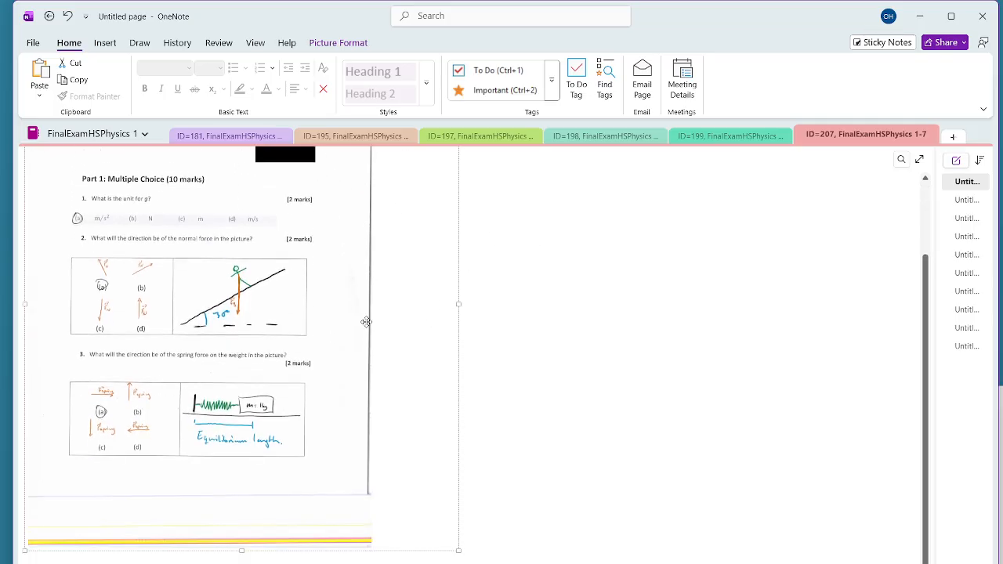
scroll(407, 340, up, 2)
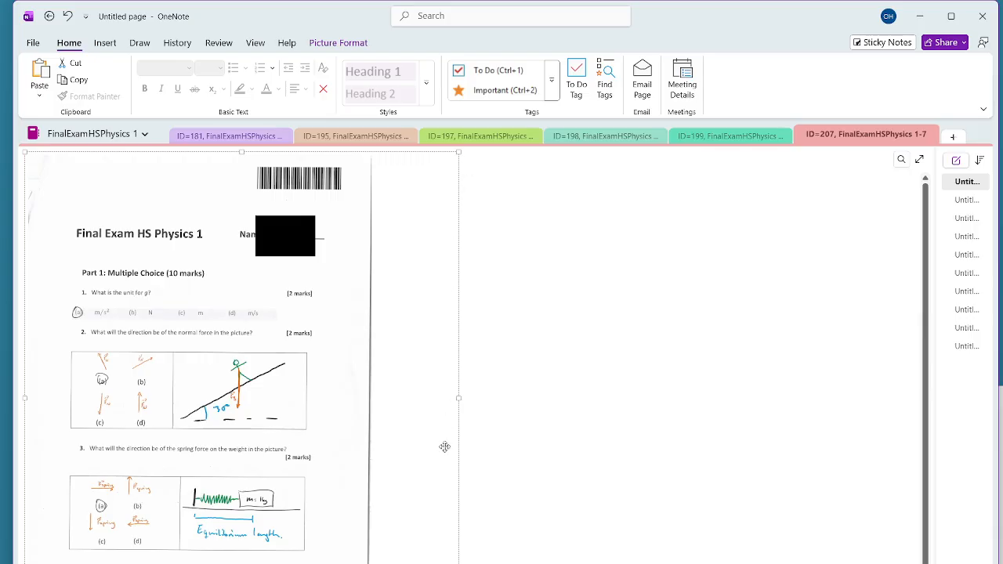
click(507, 261)
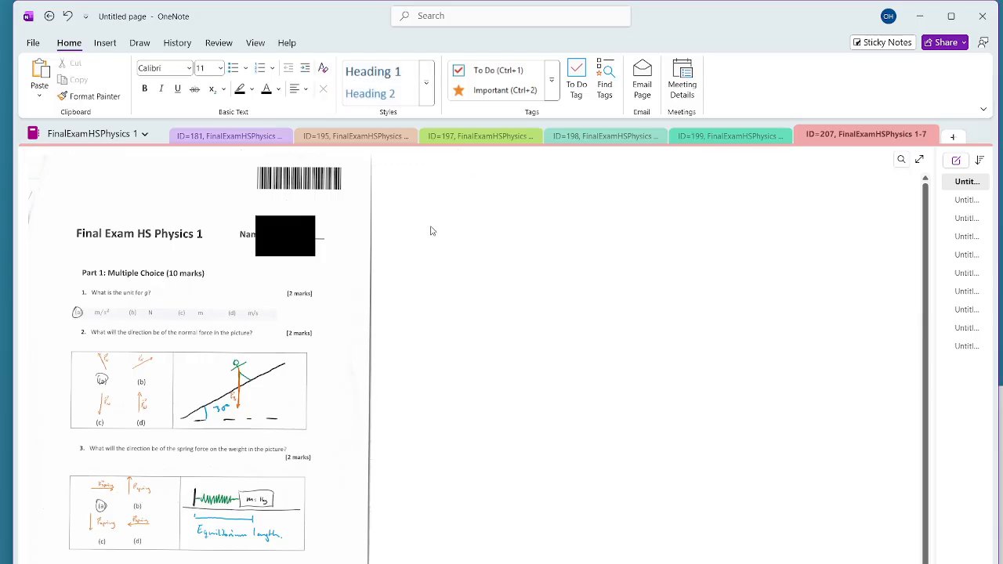
Step: Draw green pen check marks beside questions 1, 2 and 3 on the first page of the ID 207 exam
click(140, 43)
click(195, 74)
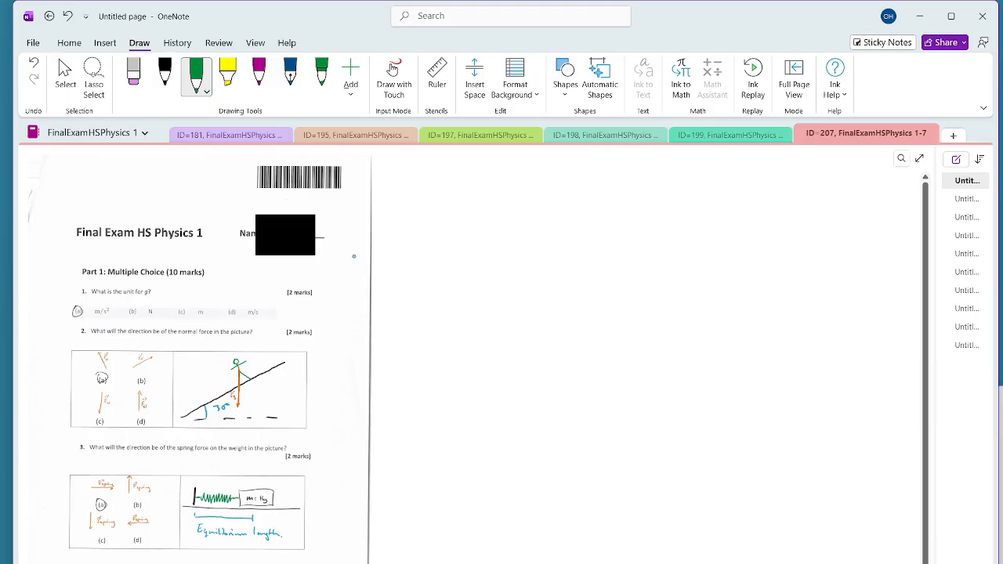
scroll(353, 256, down, 3)
scroll(354, 252, up, 3)
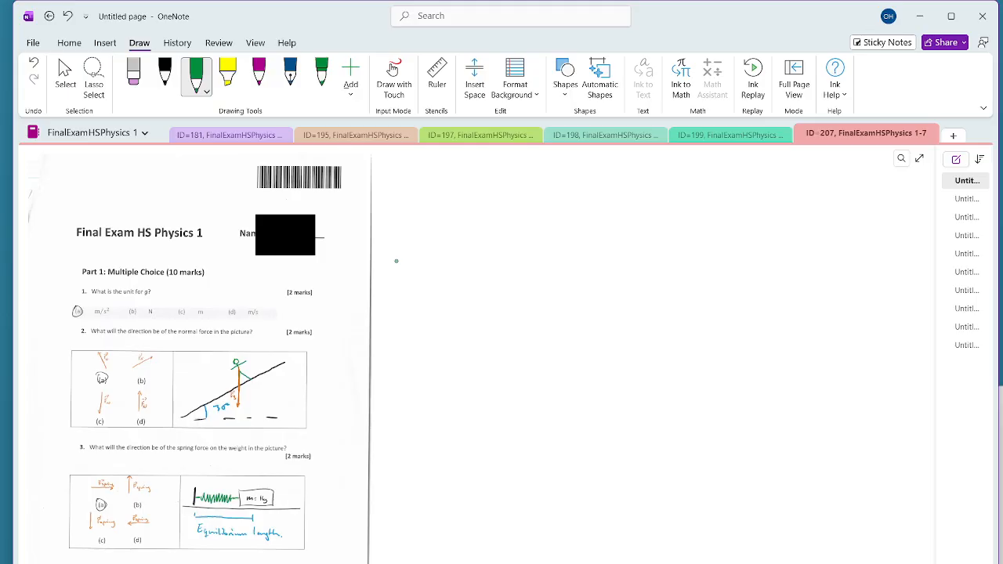
scroll(376, 260, down, 3)
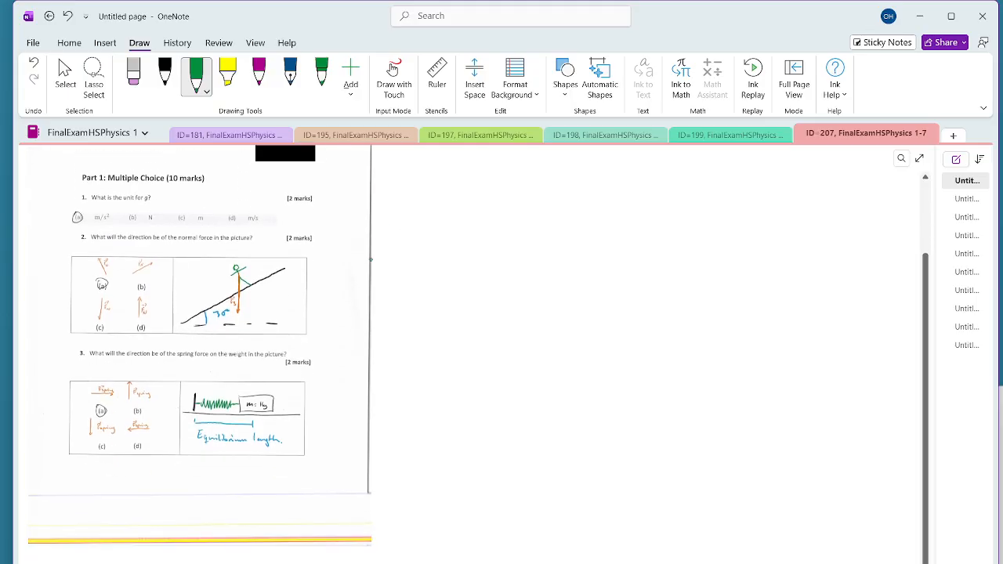
scroll(378, 253, up, 3)
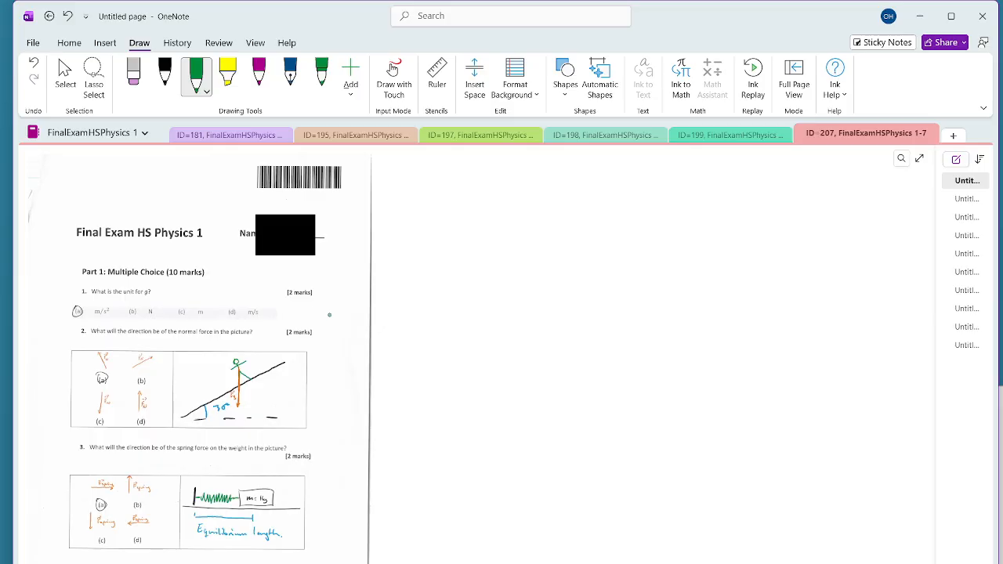
drag(343, 318, 371, 293)
mouse_move(323, 383)
mouse_down()
mouse_move(333, 397)
mouse_move(358, 355)
mouse_up()
drag(333, 506, 365, 481)
Step: Switch to the correction form, assign test 207 to the first listed student in class 12A, and finish correcting it
click(922, 15)
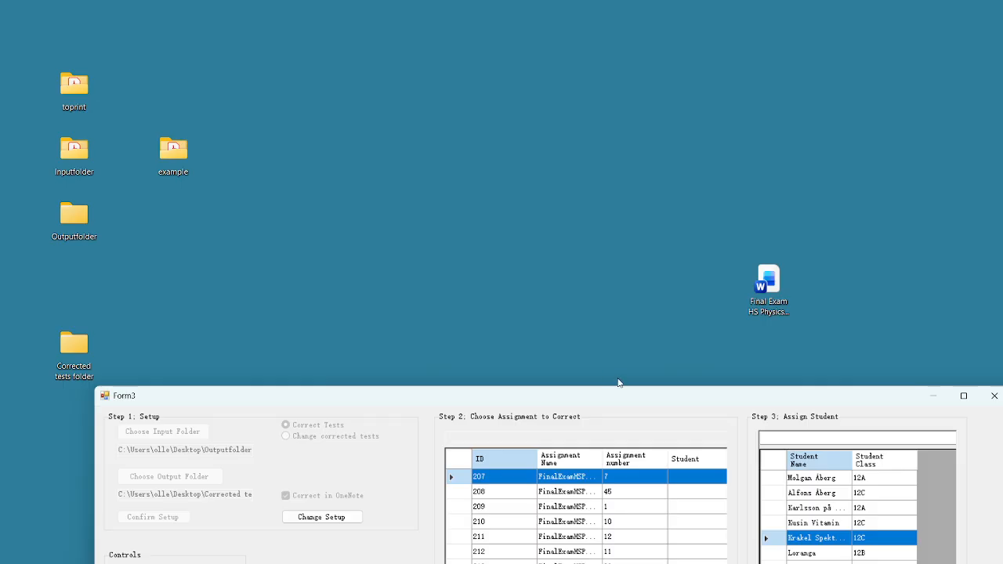
drag(621, 391, 546, 92)
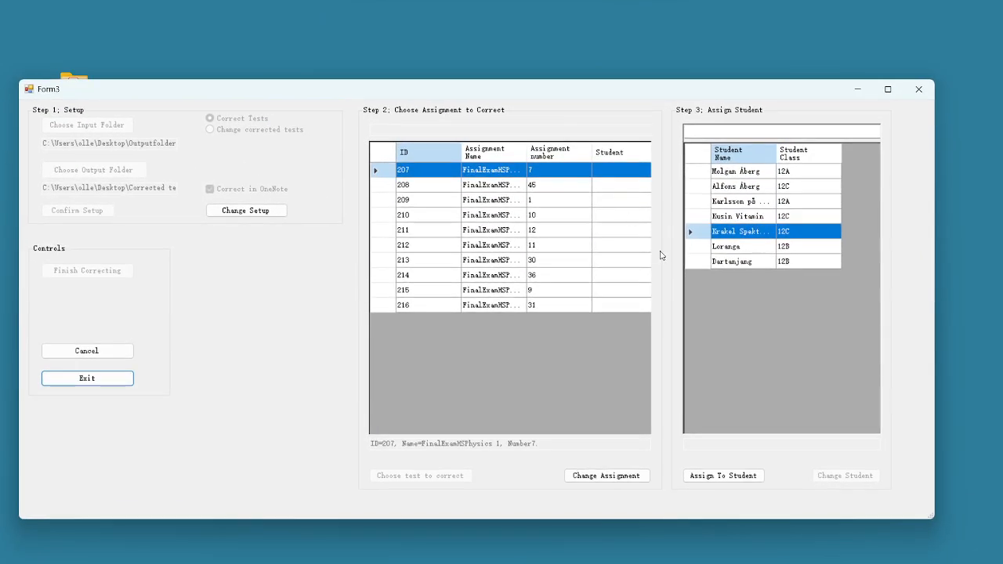
click(740, 173)
click(725, 476)
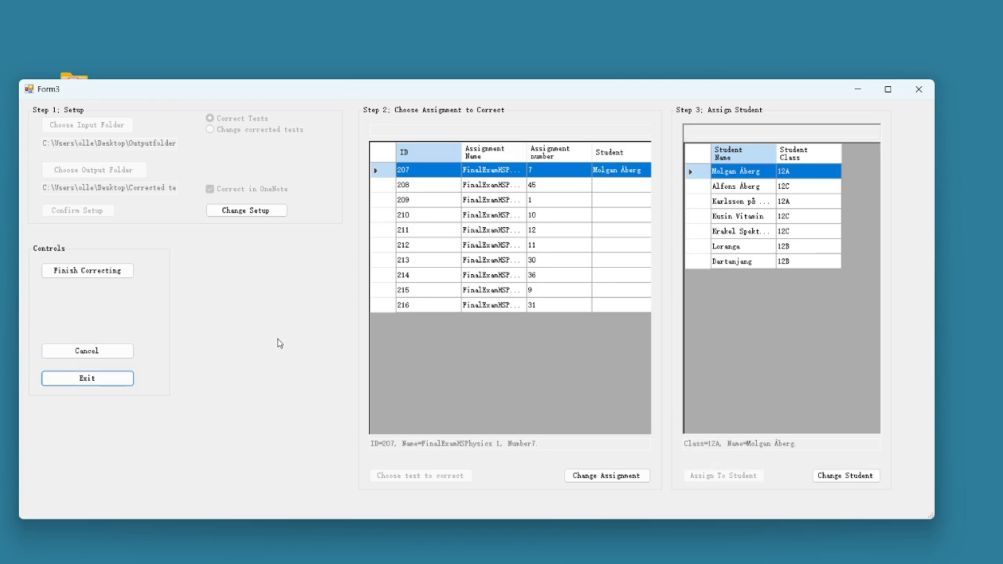
click(111, 272)
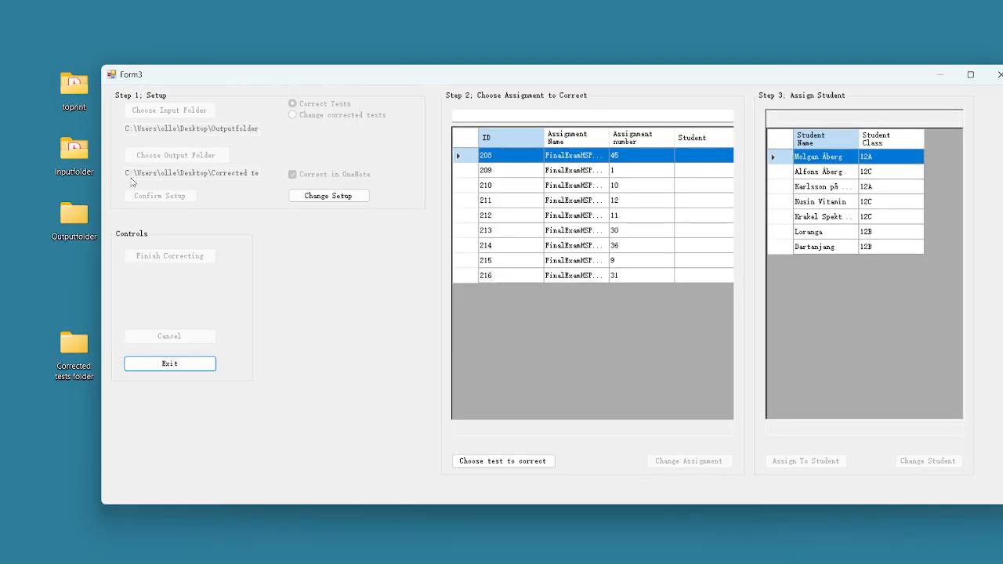
Step: Open the student's folder inside 12A in the Corrected tests folder
double_click(82, 344)
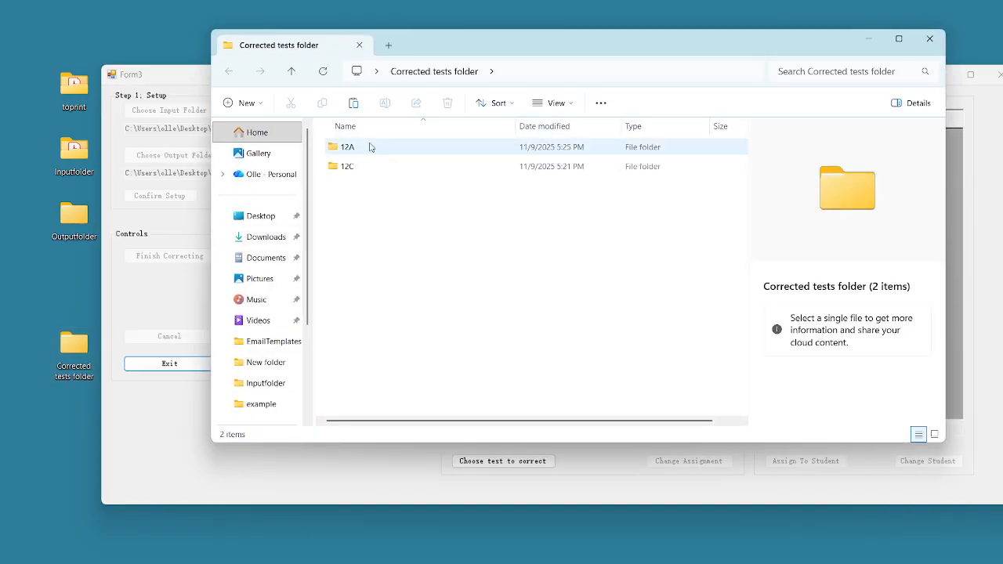
double_click(368, 148)
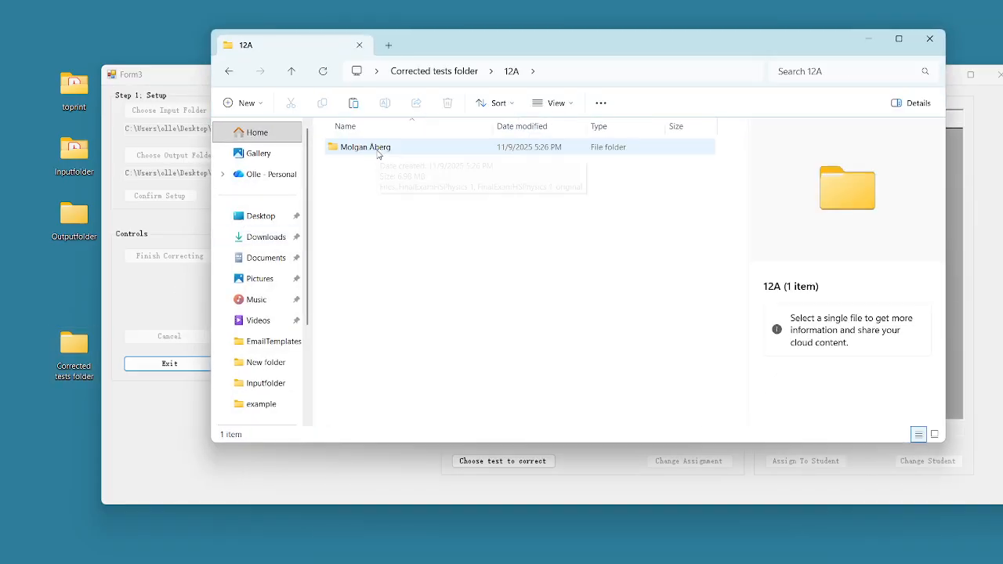
double_click(377, 153)
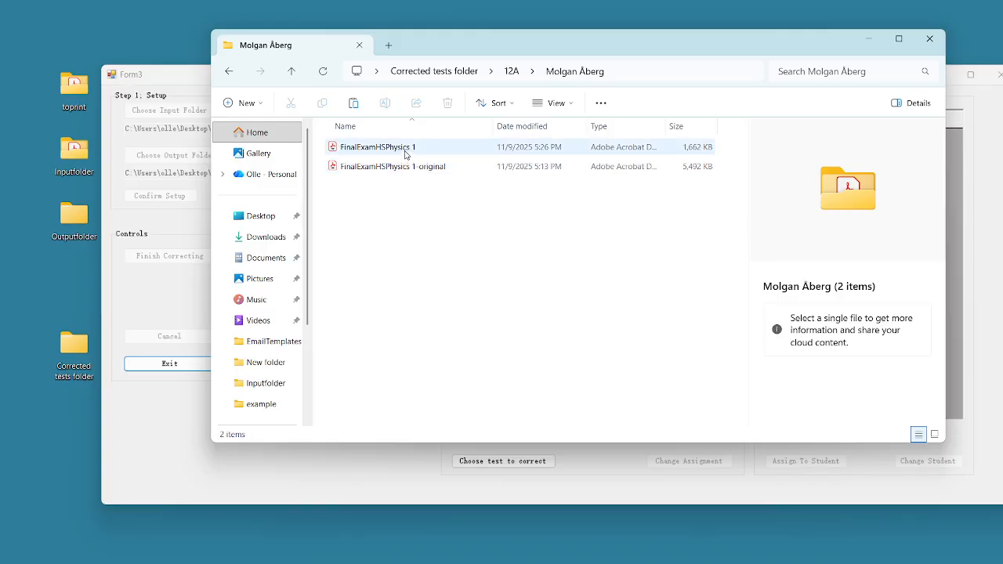
Step: Open FinalExamHSPhysics 1, check the marks beside its multiple-choice questions, and close the PDF
click(401, 150)
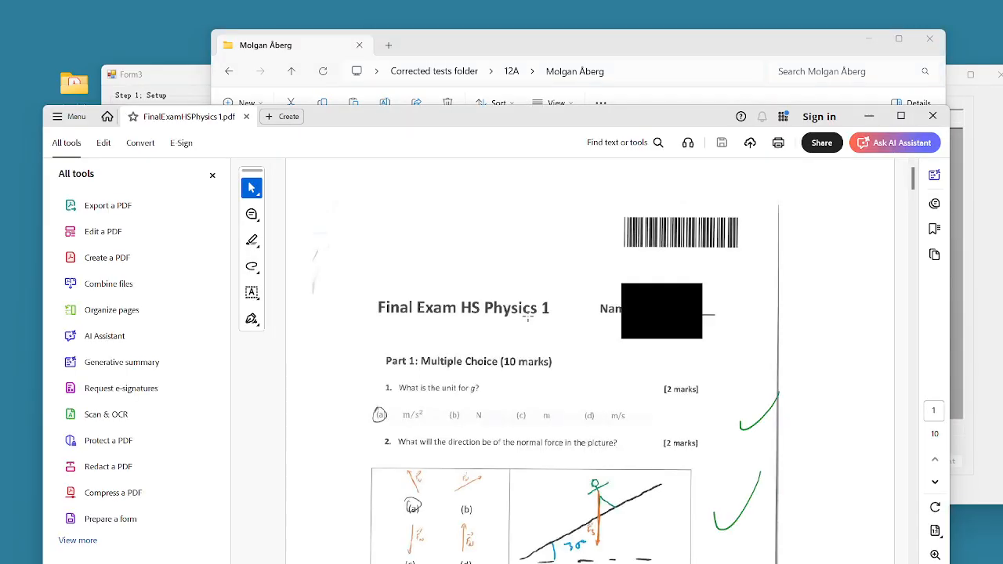
scroll(761, 381, down, 1)
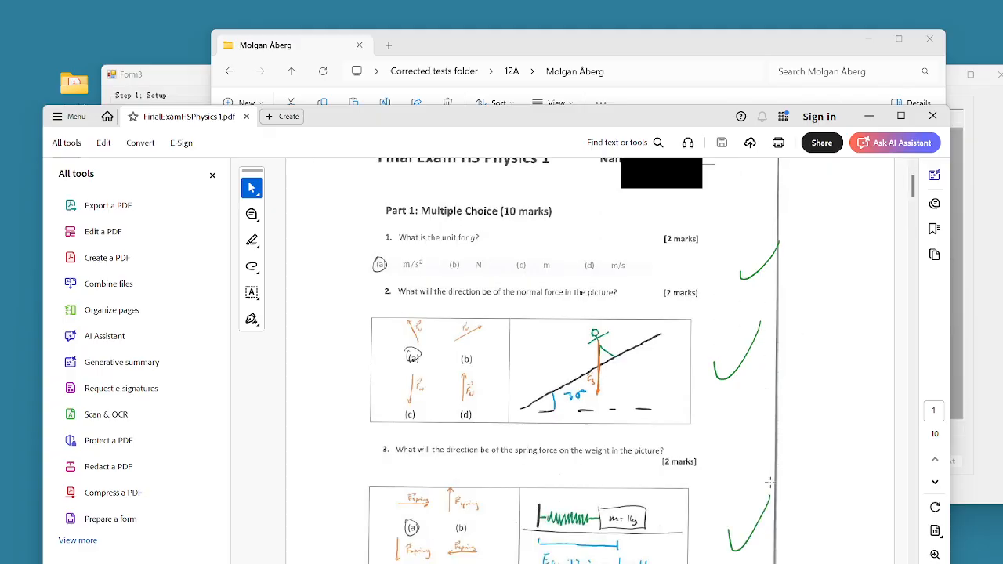
scroll(762, 422, up, 1)
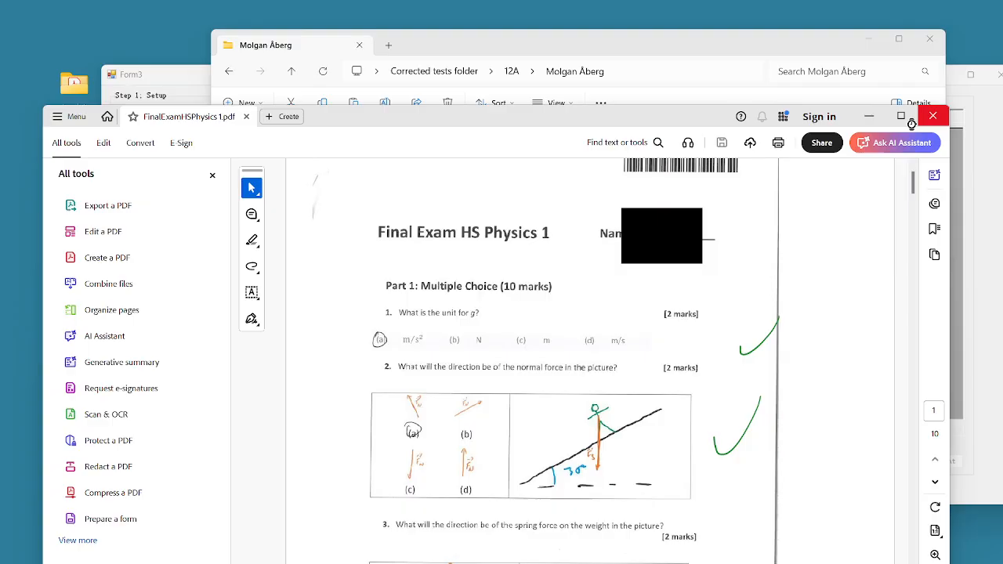
click(933, 116)
Step: Open FinalExamHSPhysics 1-original, check its first page, and close the PDF and the folder window
click(410, 166)
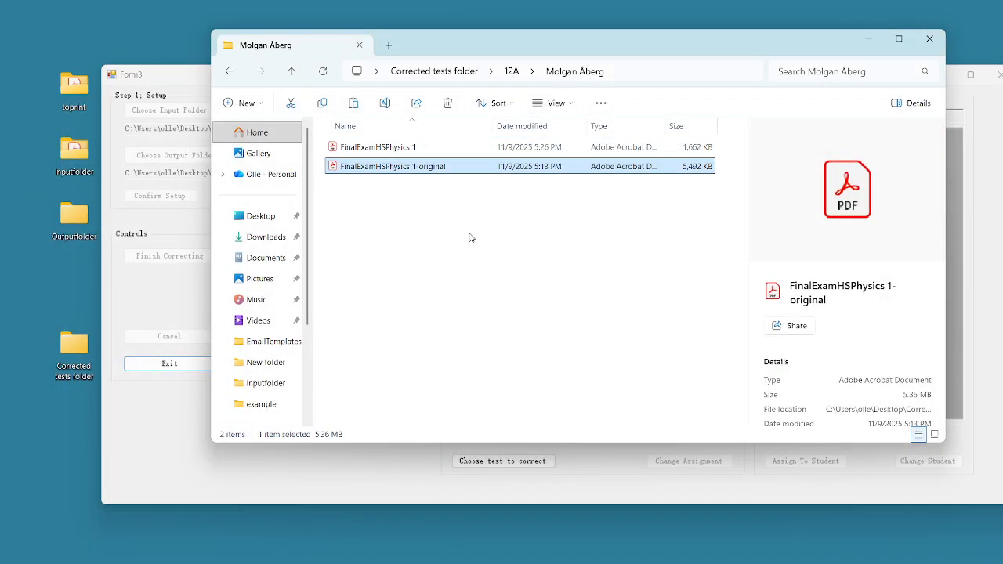
key(Return)
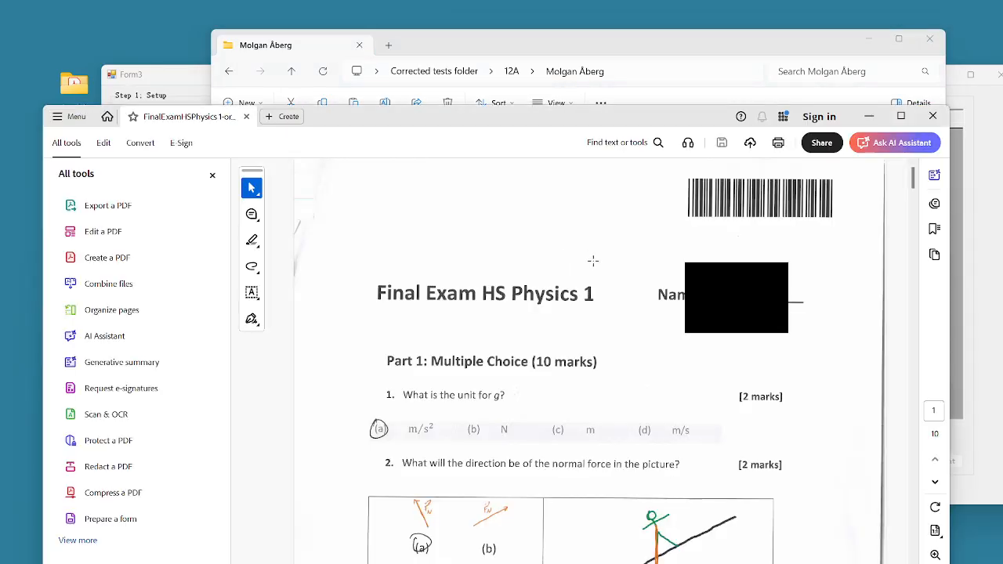
scroll(576, 262, down, 3)
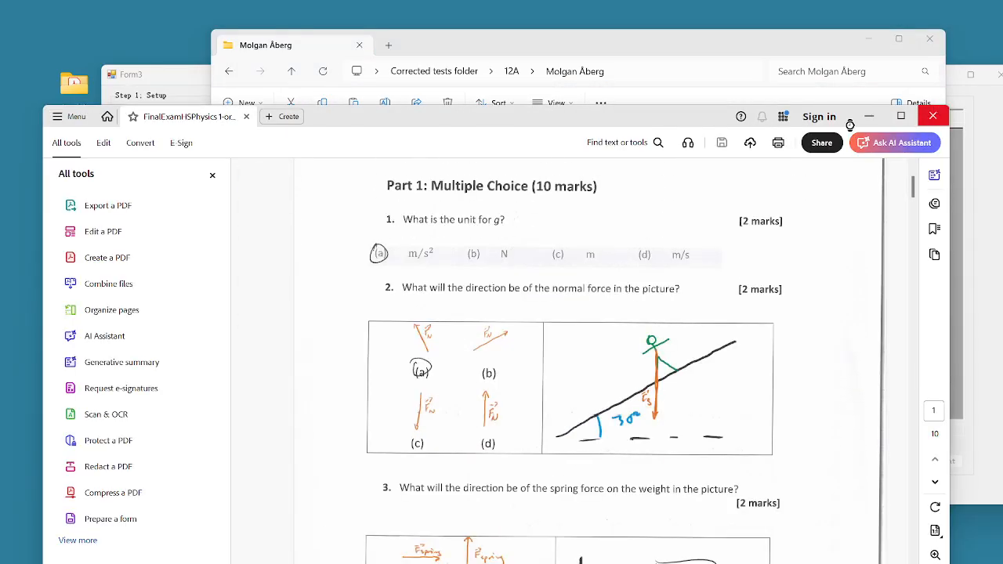
click(932, 122)
click(930, 39)
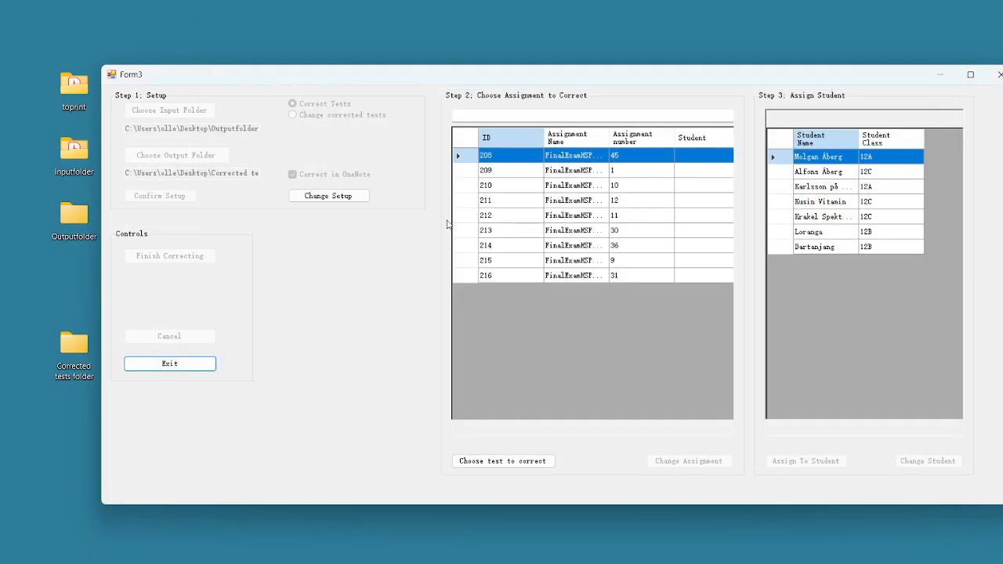
Step: Reopen the setup, select the Change corrected tests mode, and confirm it with correction in OneNote enabled
click(339, 195)
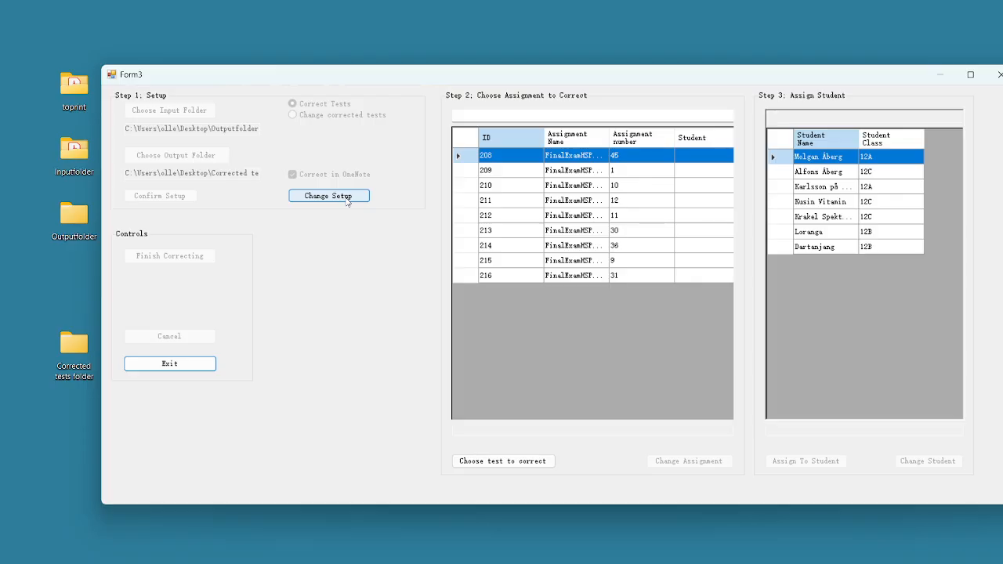
click(347, 199)
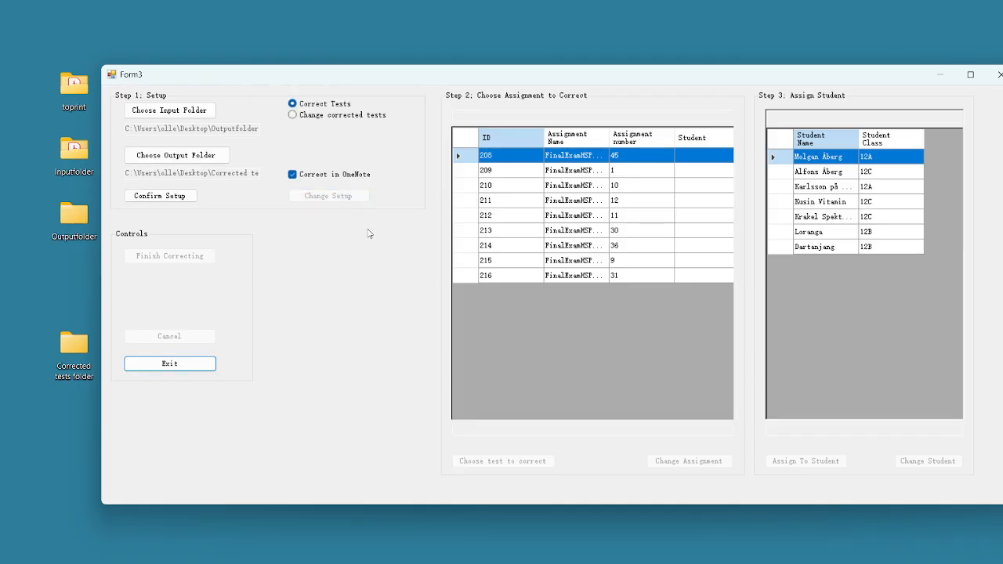
click(336, 119)
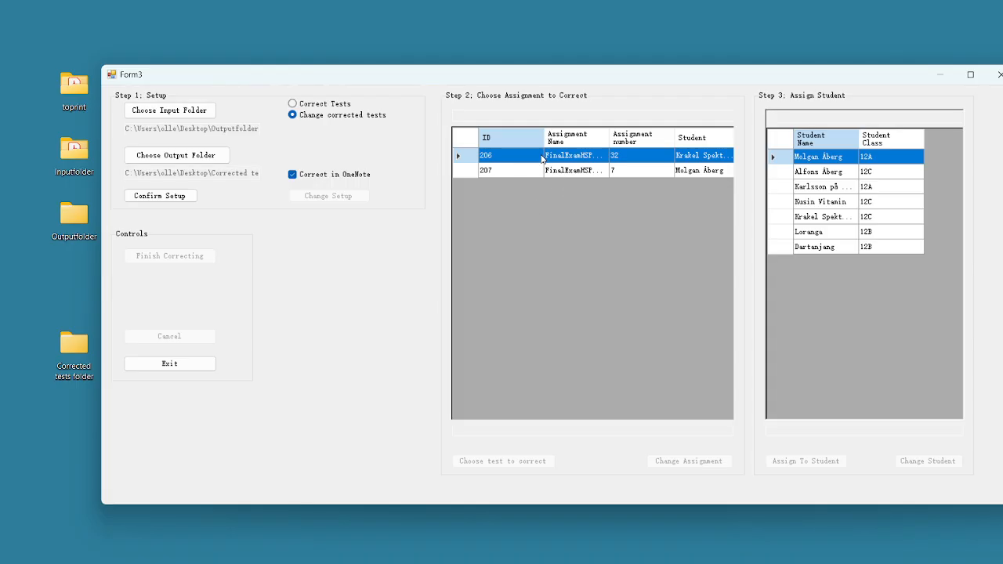
click(160, 196)
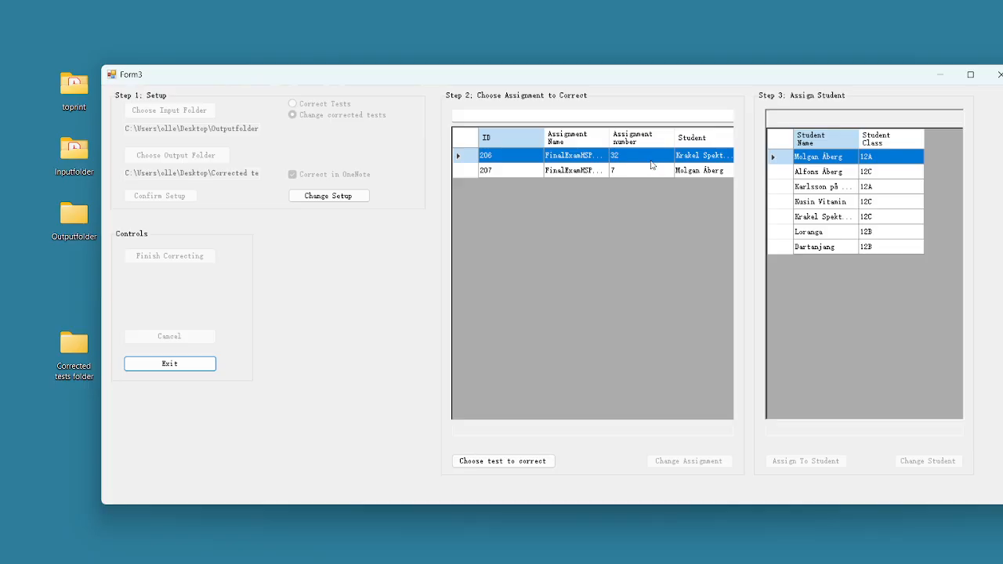
Step: Choose the corrected test with ID 206, draw green check marks beside questions 2 and 3, and close OneNote
click(532, 463)
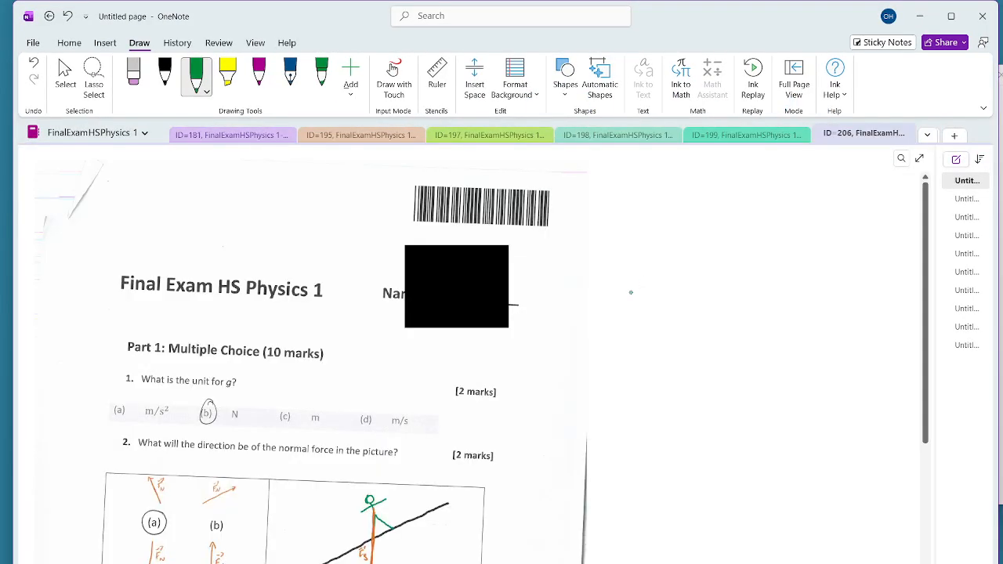
scroll(572, 382, down, 3)
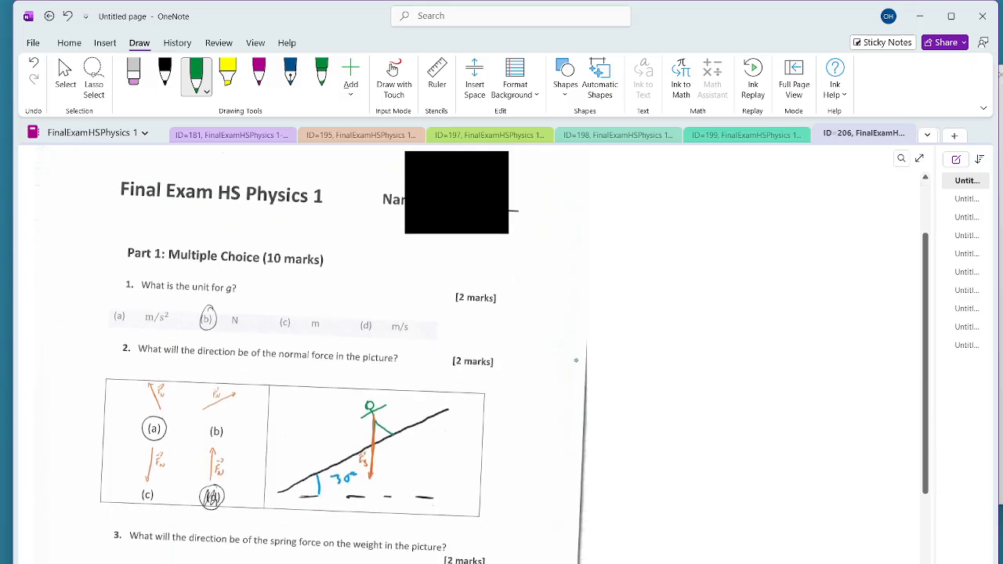
scroll(554, 339, down, 6)
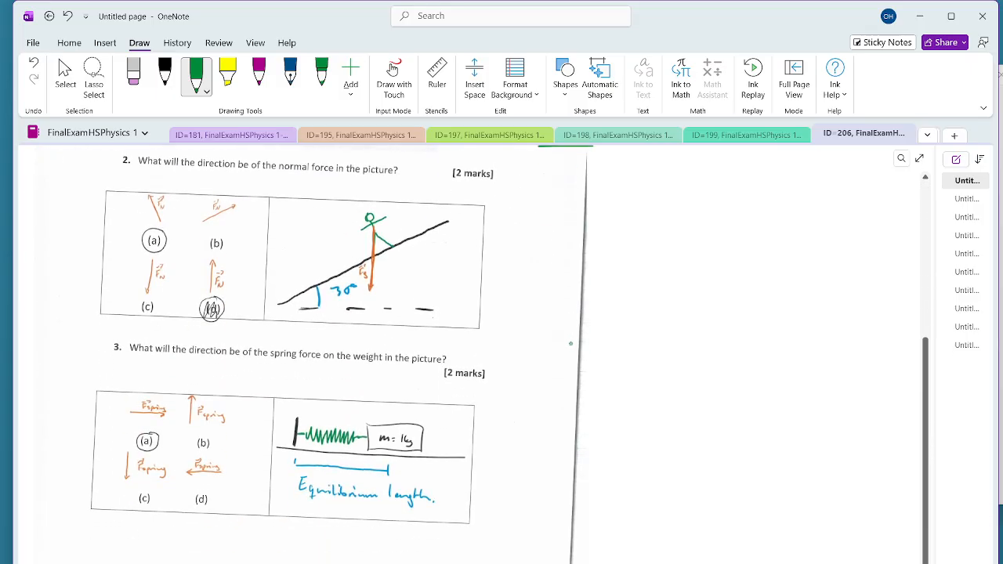
mouse_move(566, 288)
mouse_down()
mouse_move(567, 297)
mouse_move(603, 244)
mouse_up()
mouse_move(549, 463)
mouse_down()
mouse_move(550, 477)
mouse_move(590, 407)
mouse_up()
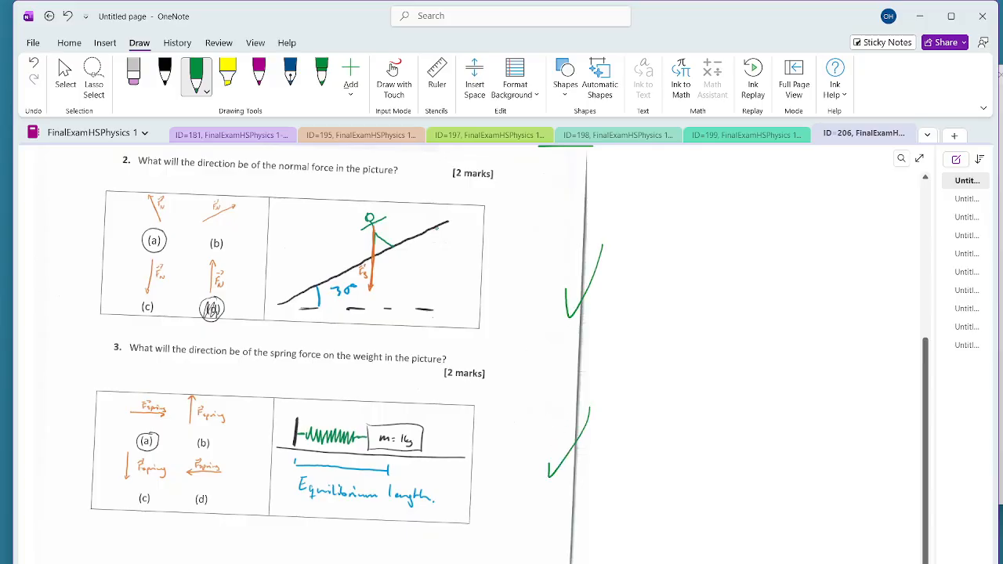
click(983, 16)
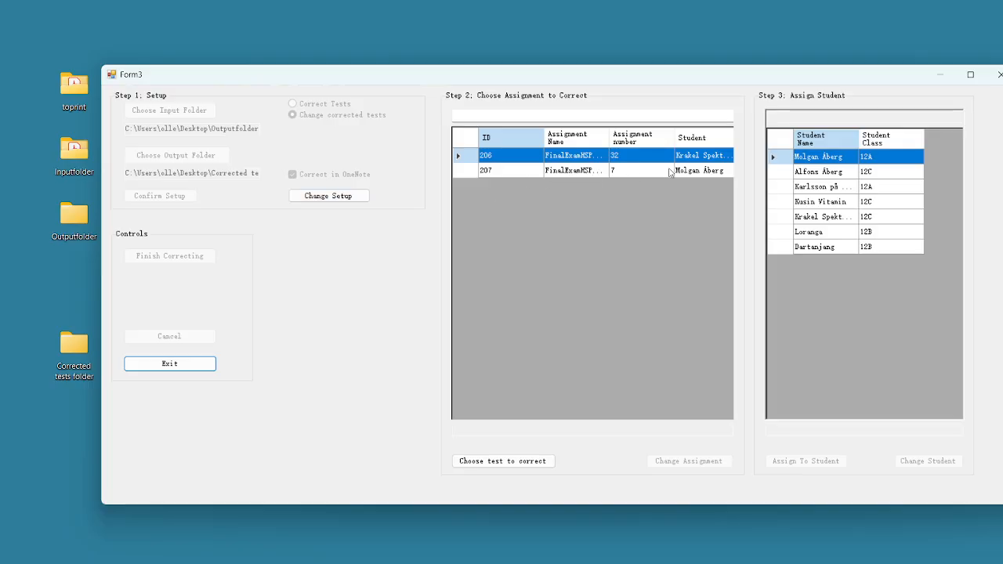
Step: Confirm the setup with correction in OneNote turned off, and open the corrected test with ID 207
click(313, 196)
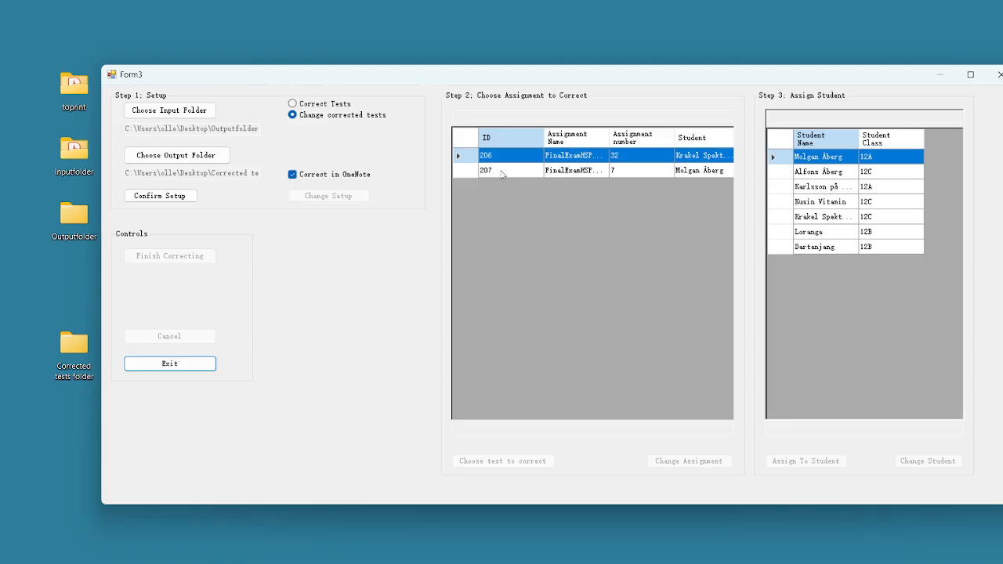
click(294, 175)
click(161, 196)
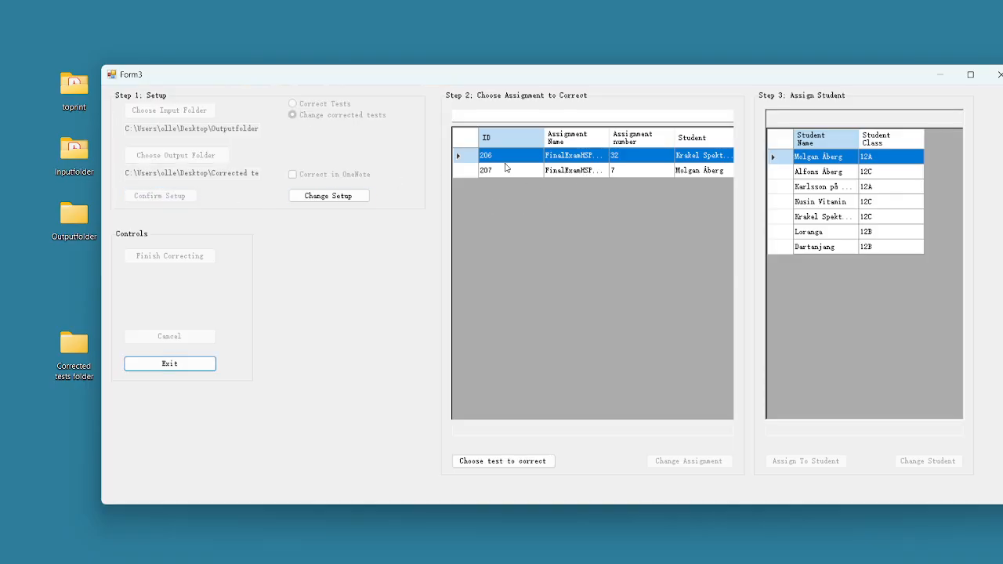
double_click(565, 171)
click(502, 463)
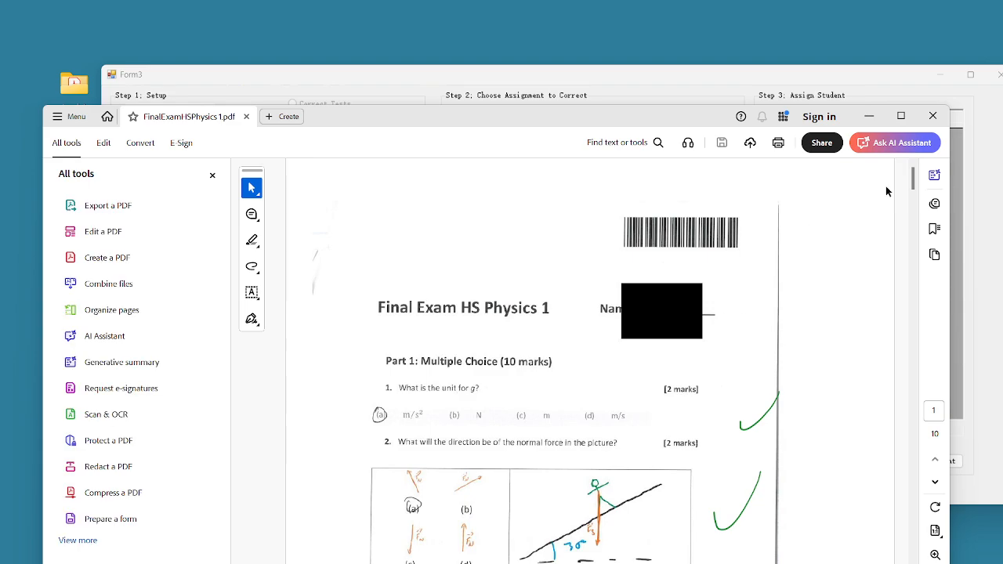
Step: Close the exam PDF, reassign test 207 to the second listed student, from class 12C, and finish correcting
click(932, 117)
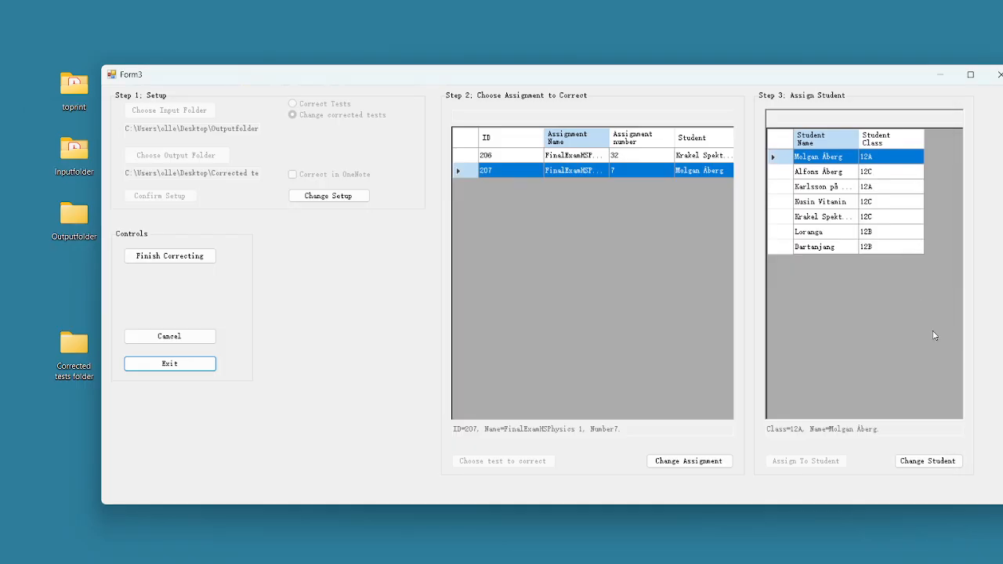
click(944, 463)
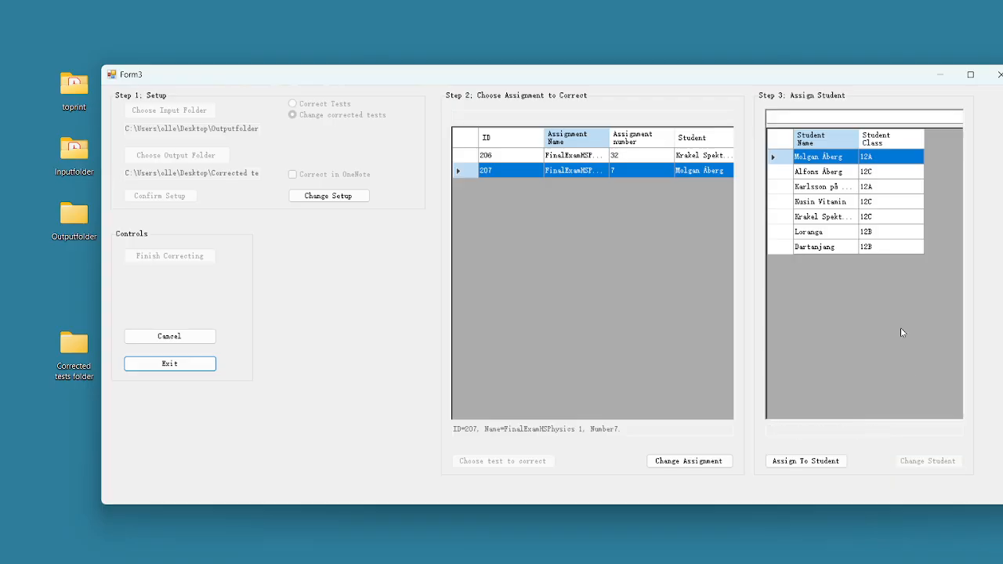
click(848, 172)
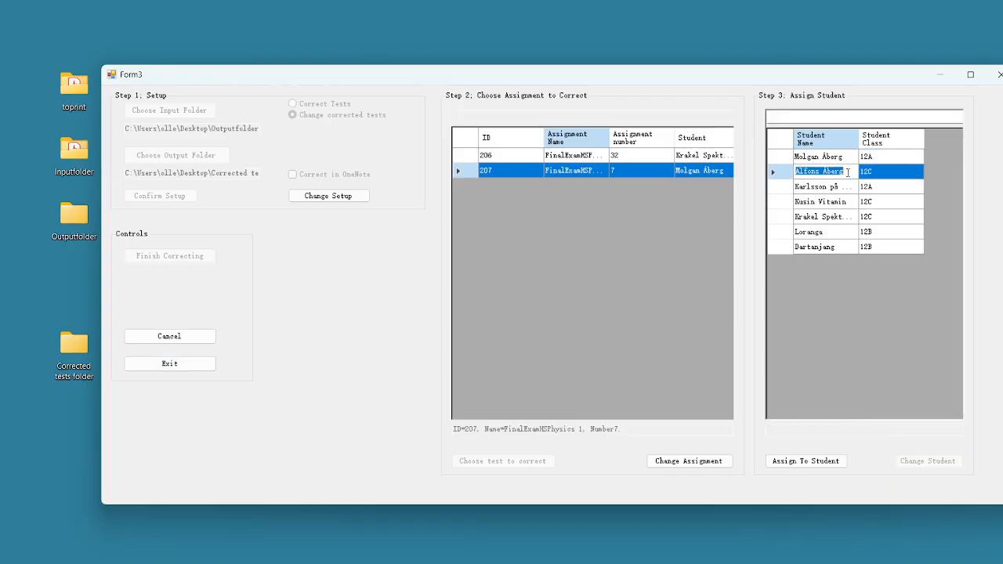
click(827, 463)
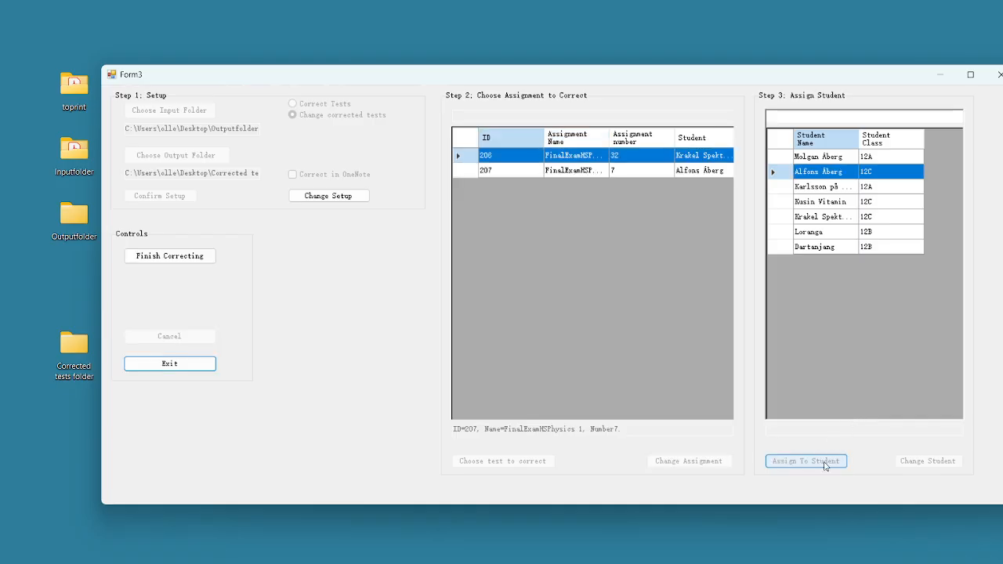
click(186, 258)
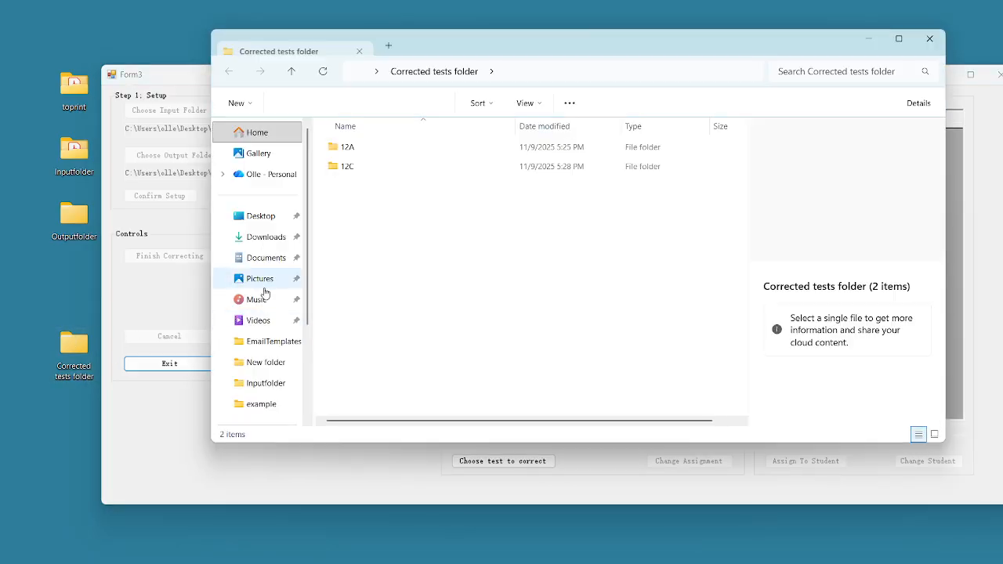
Step: Check the previous student's folder in 12A and the newly assigned student's folder in 12C for the exam files, and close the folder window
double_click(375, 152)
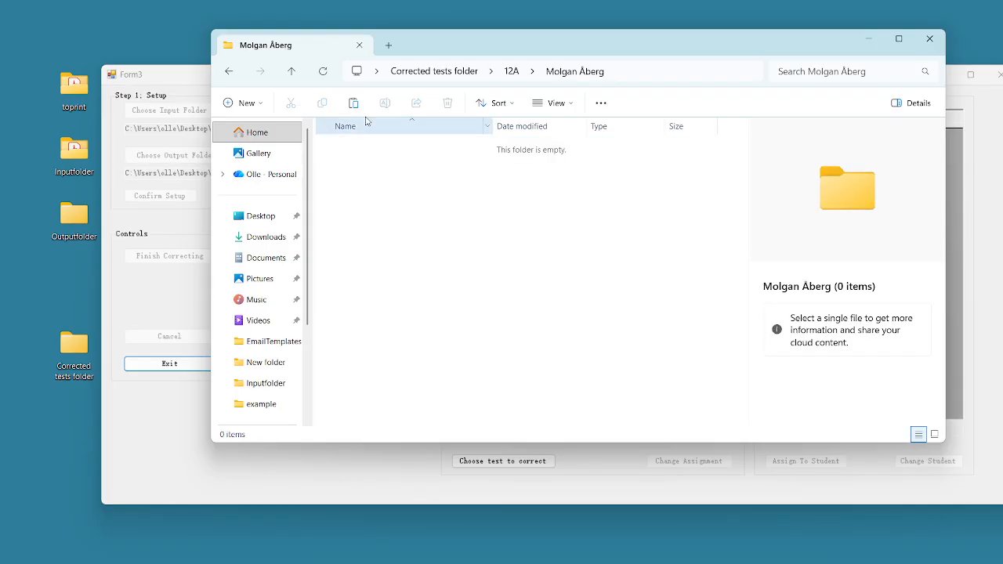
click(293, 73)
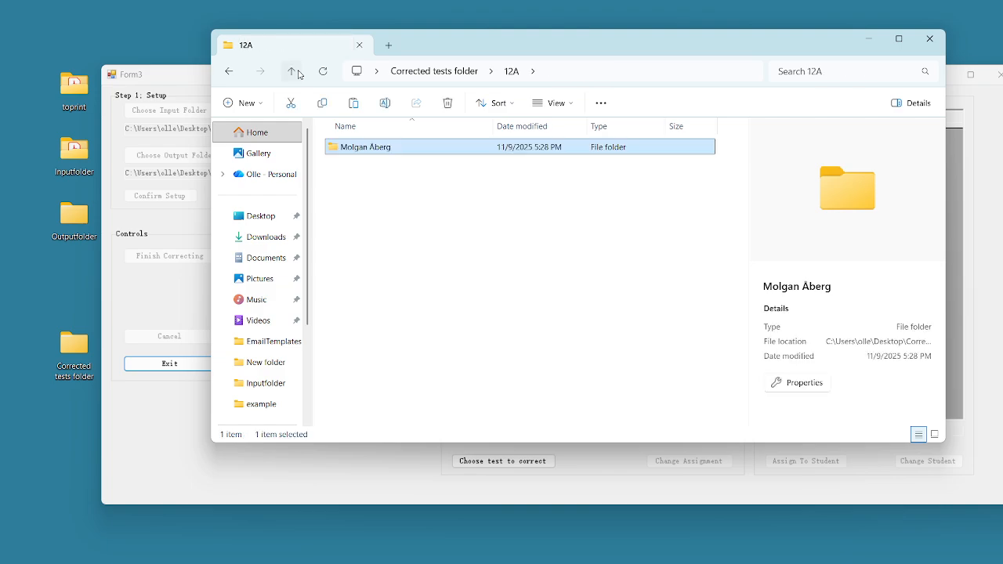
double_click(374, 167)
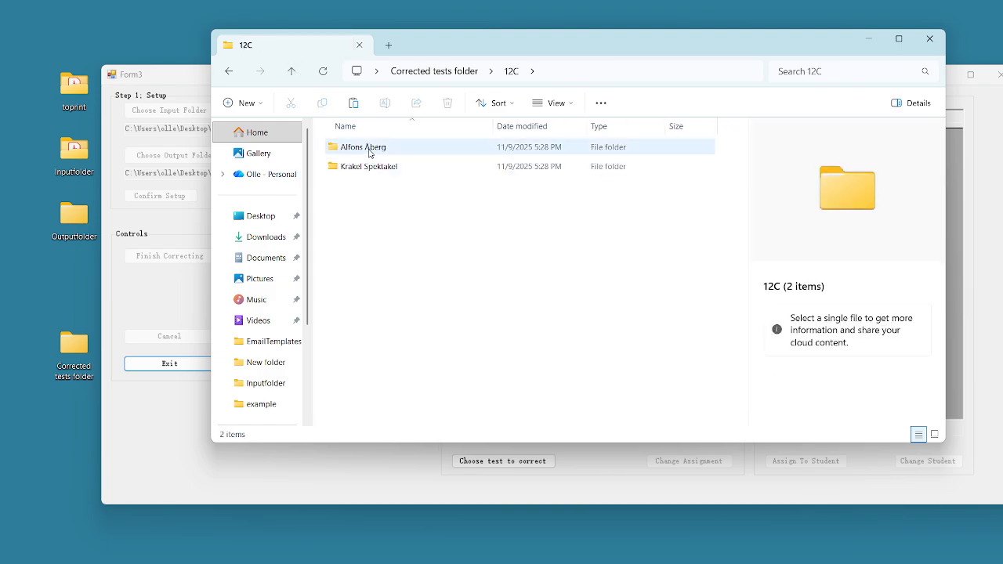
click(370, 147)
double_click(370, 147)
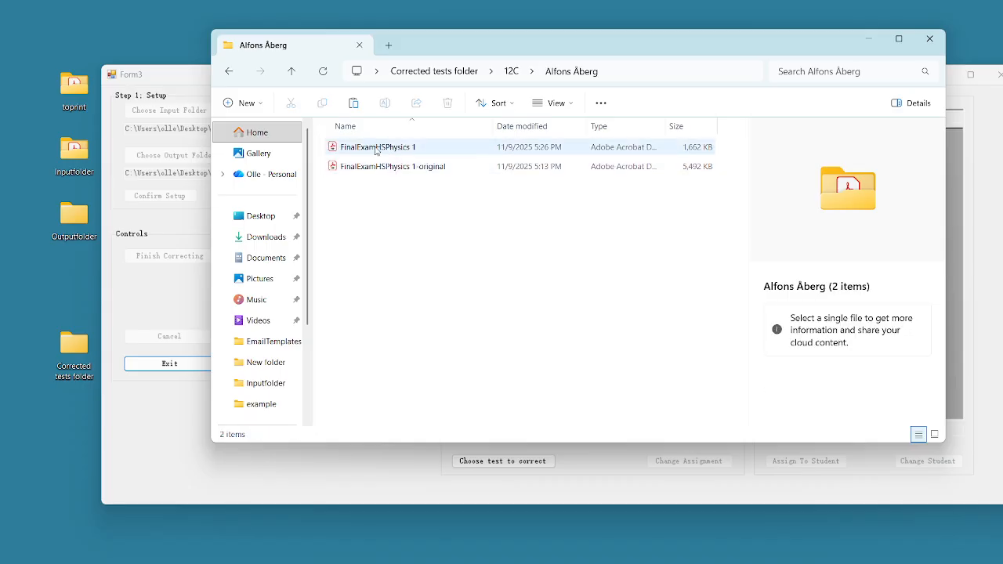
click(928, 40)
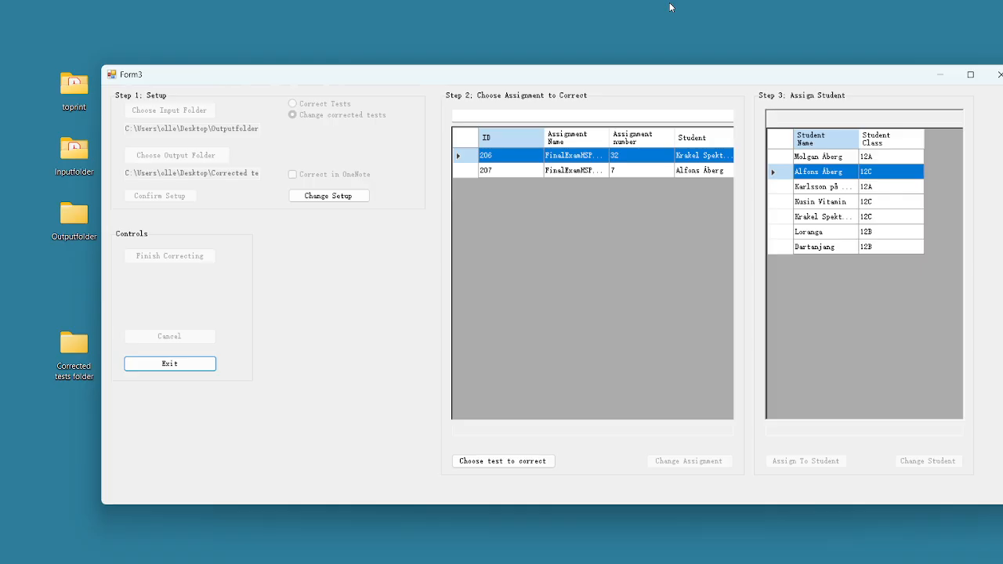